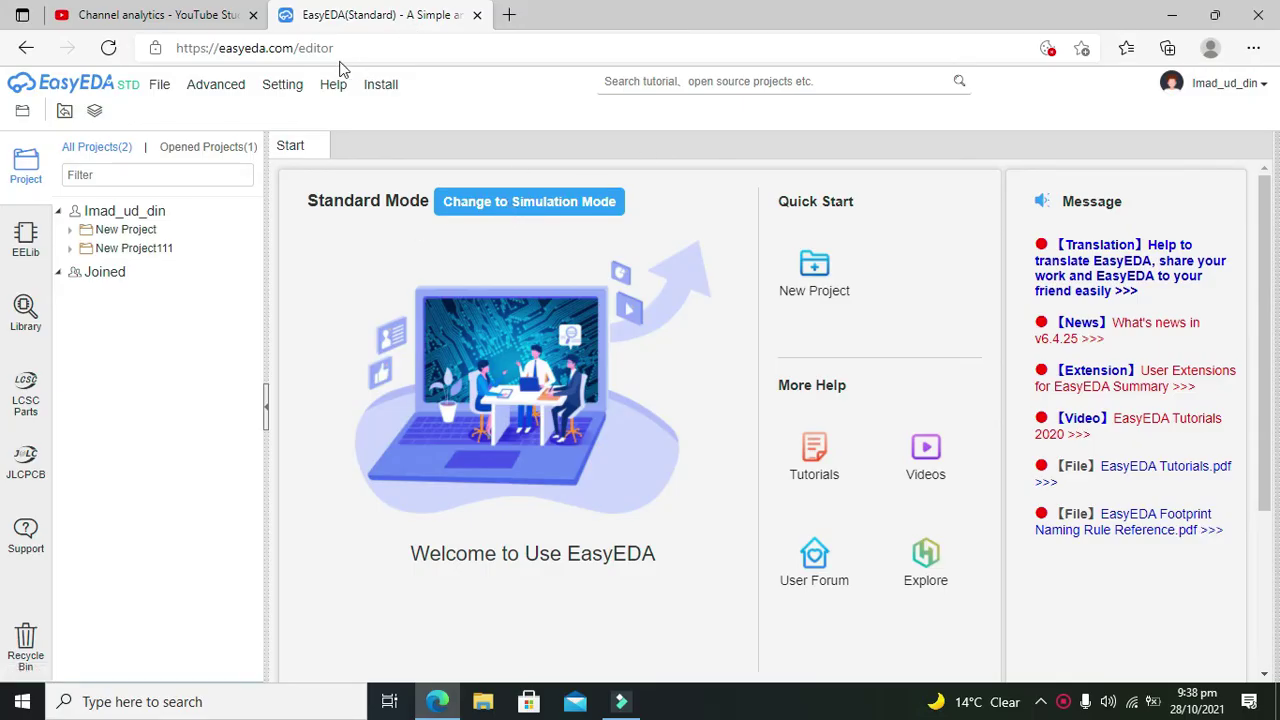
Switch the EasyEDA editor to Simulation Mode.
drag(290, 48, 220, 48)
click(546, 90)
click(530, 205)
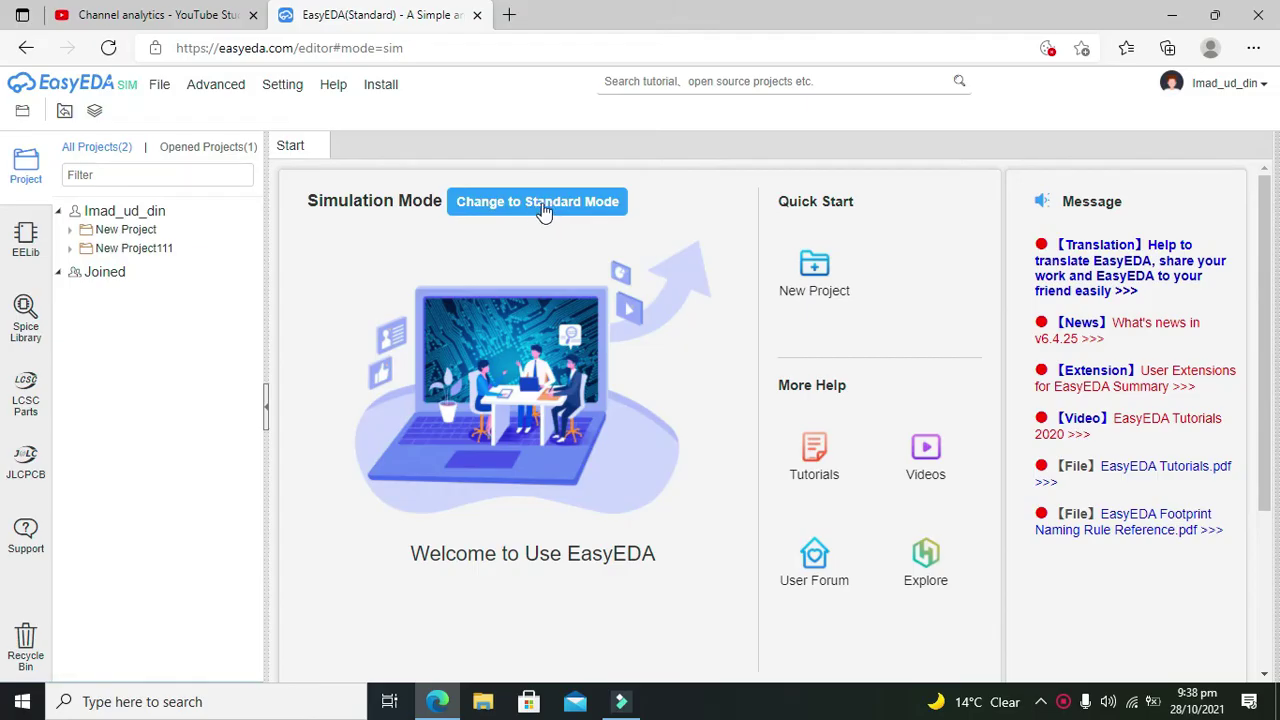
click(186, 14)
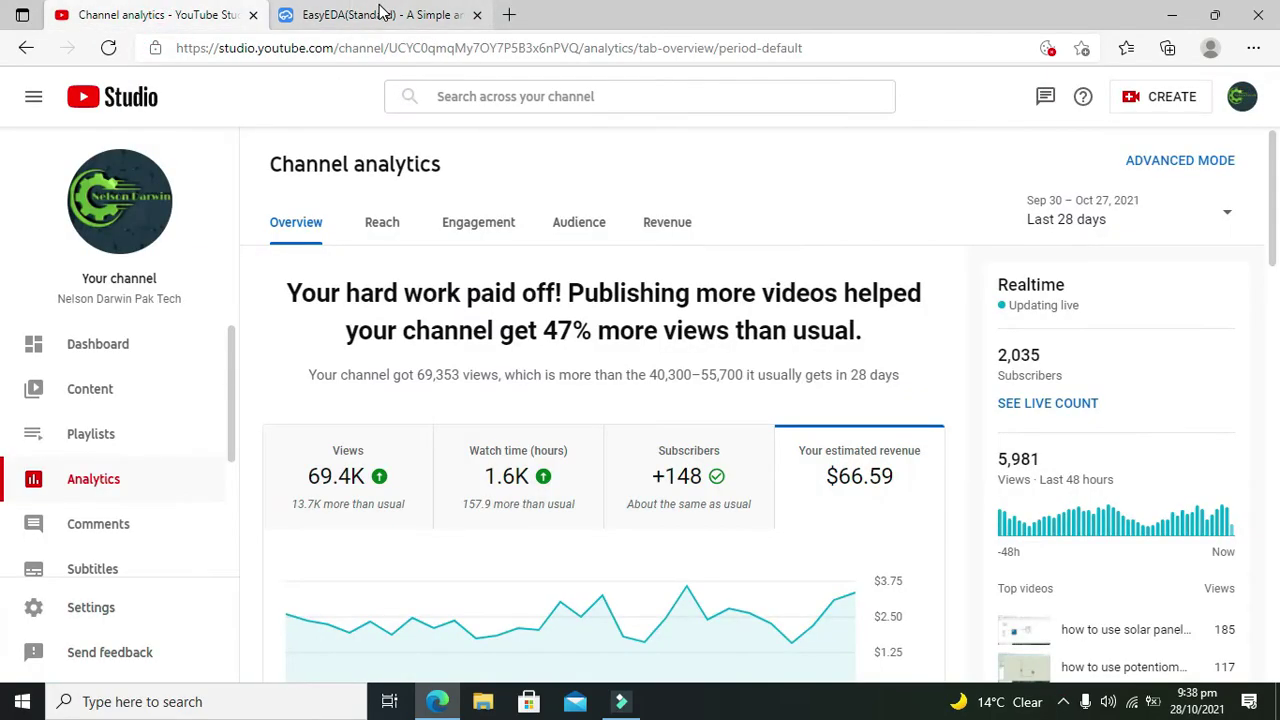
click(380, 14)
click(543, 203)
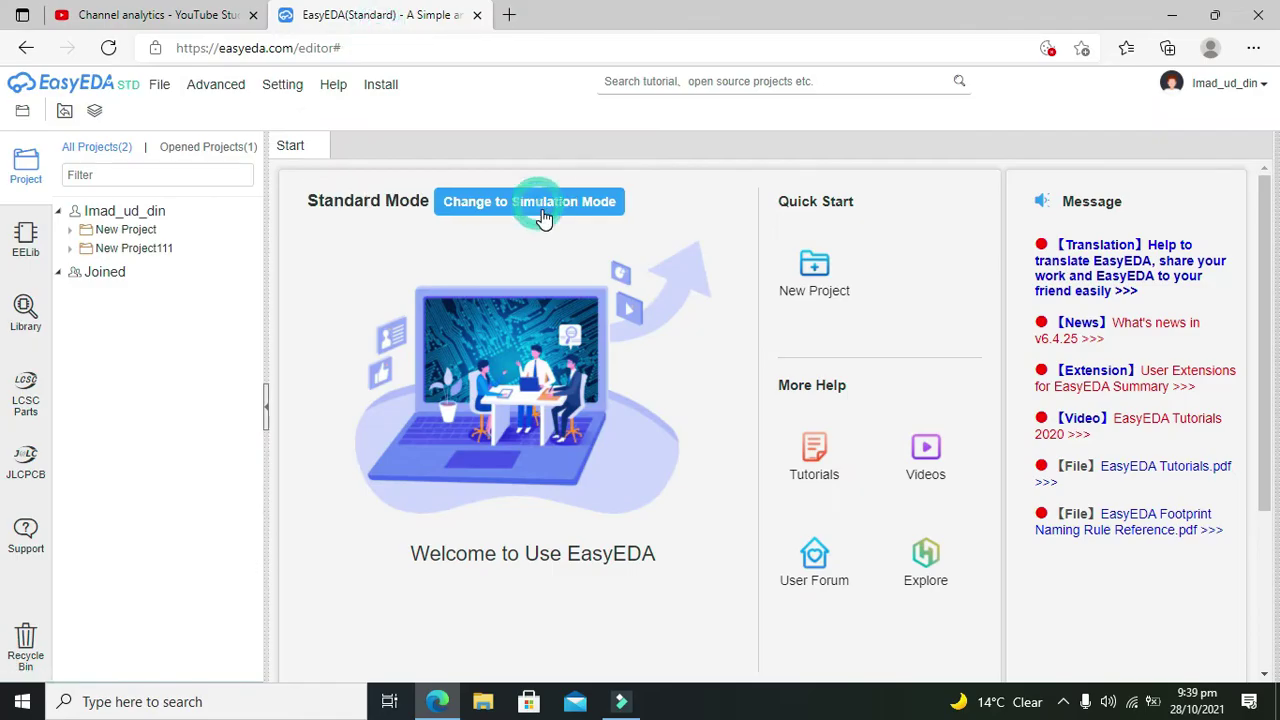
click(543, 210)
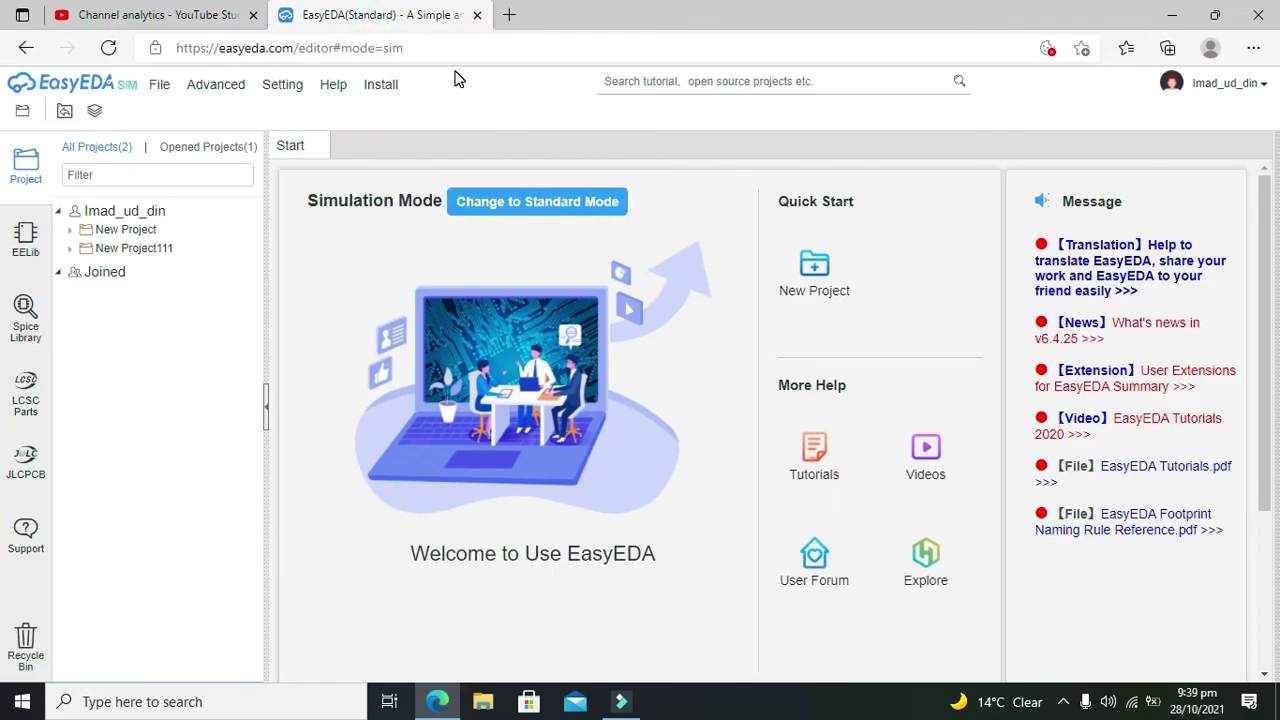
Start a new project titled simplecircuit from File > New > Project.
click(159, 84)
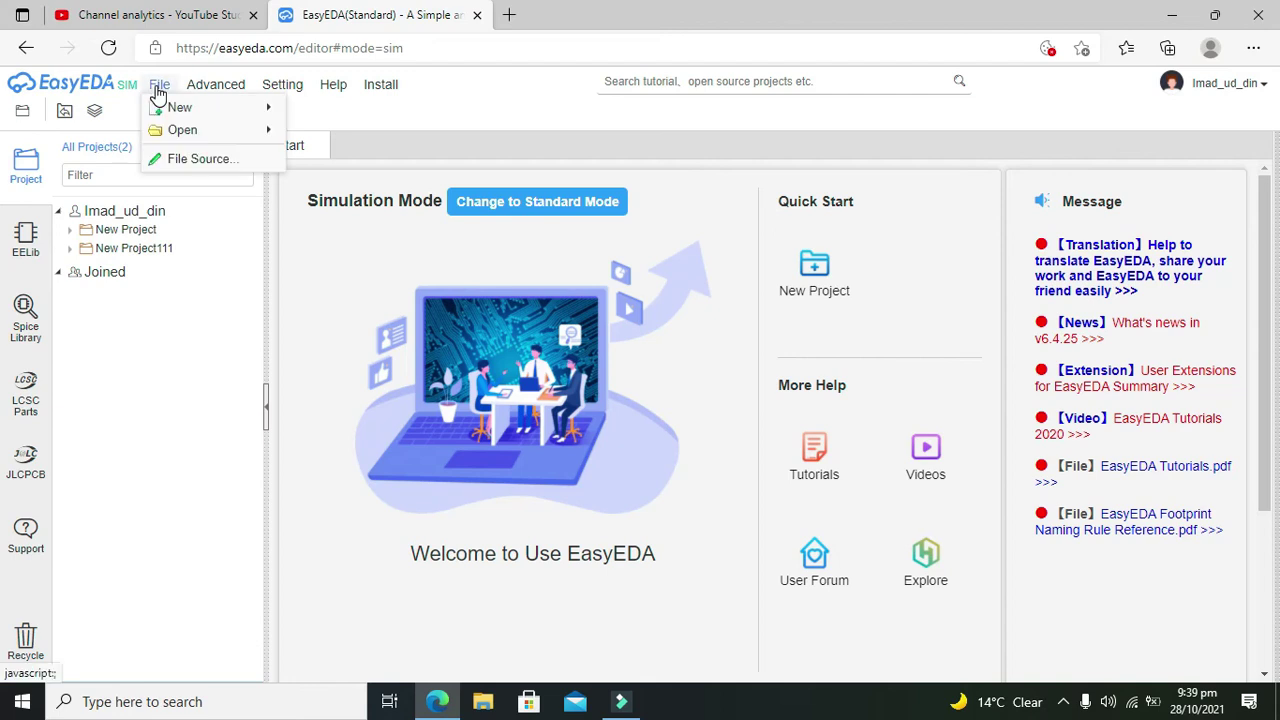
mouse_move(178, 107)
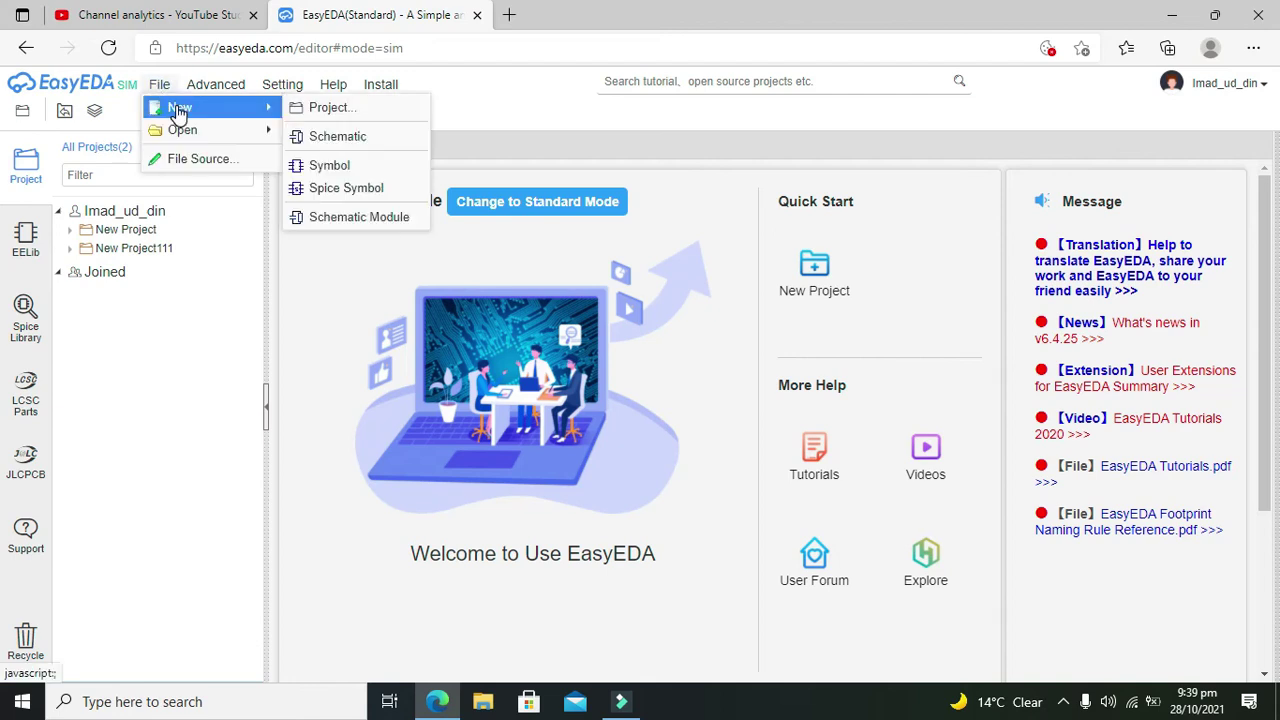
click(346, 110)
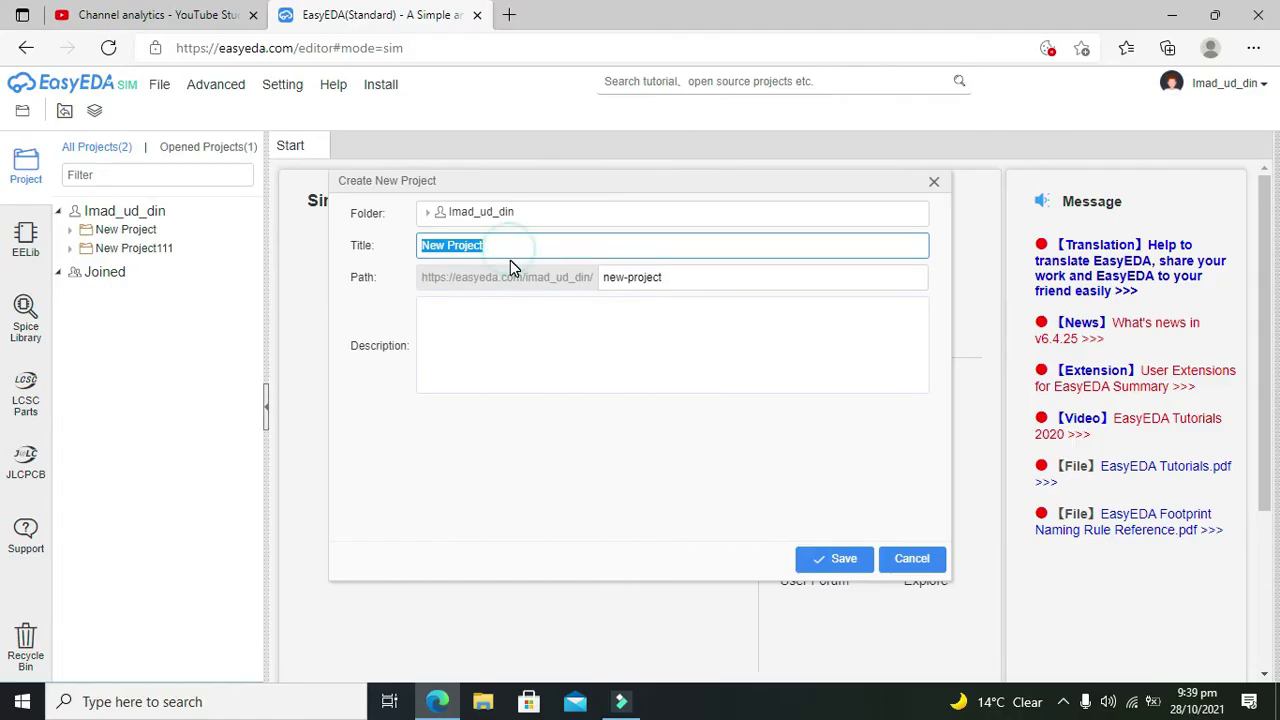
text(simplecirc)
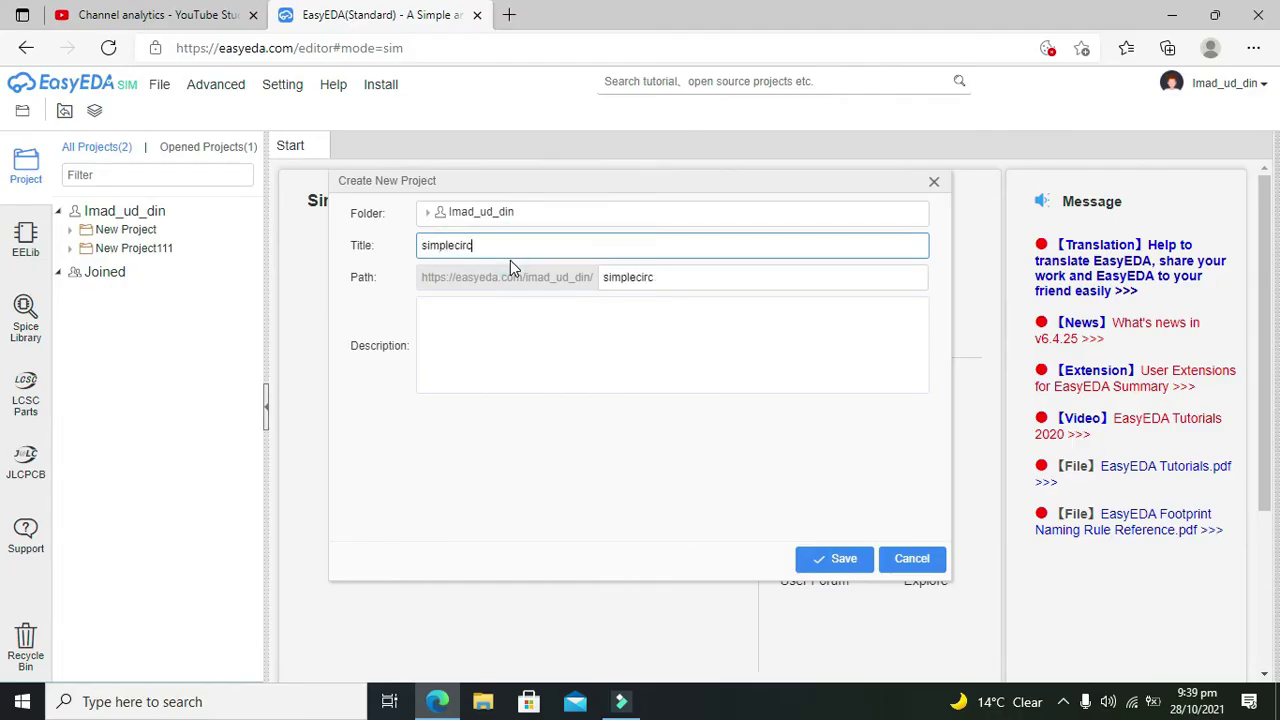
text(uit)
Save the simplecircuit project and view its blank Sheet_1 at 100% zoom.
click(838, 560)
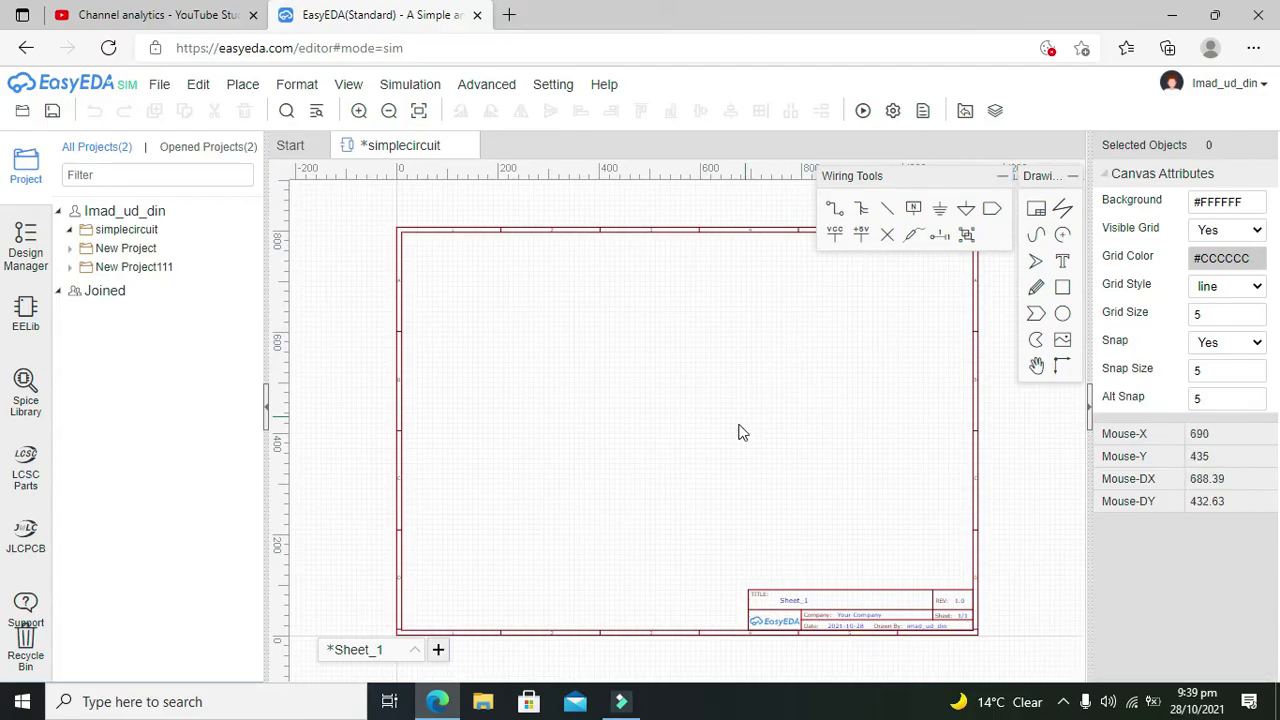
mouse_move(345, 86)
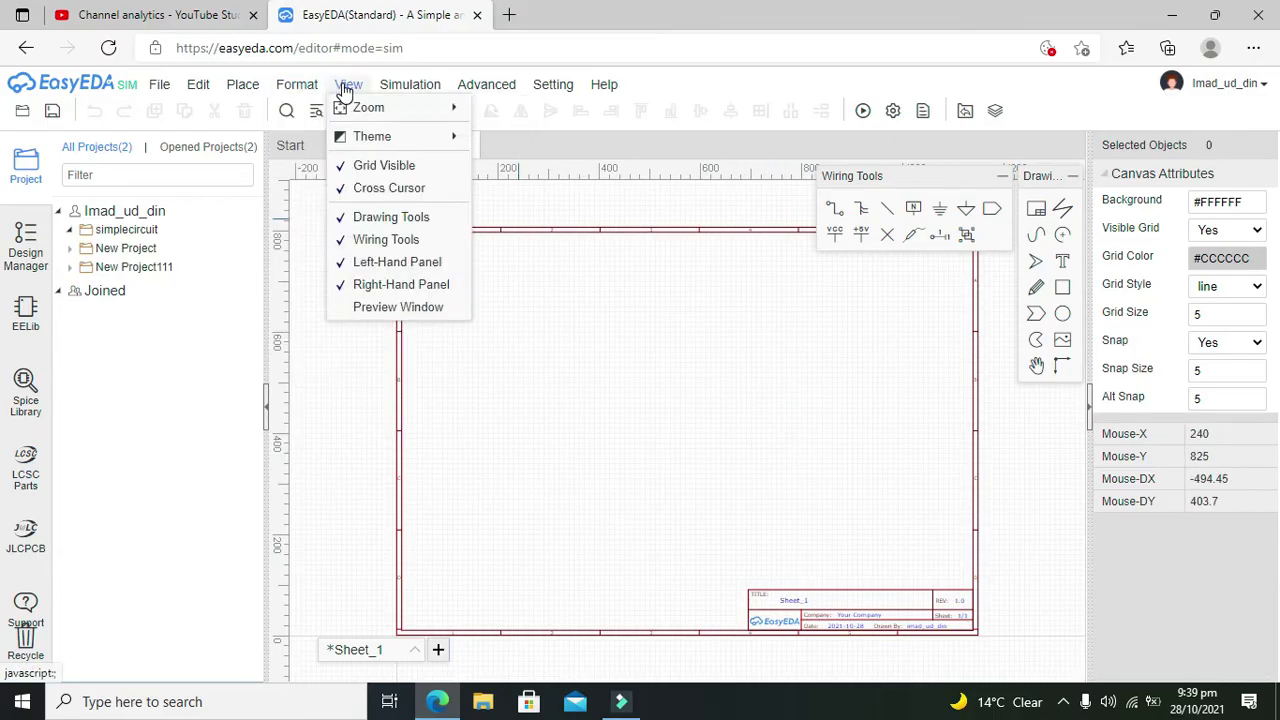
mouse_move(360, 107)
click(564, 151)
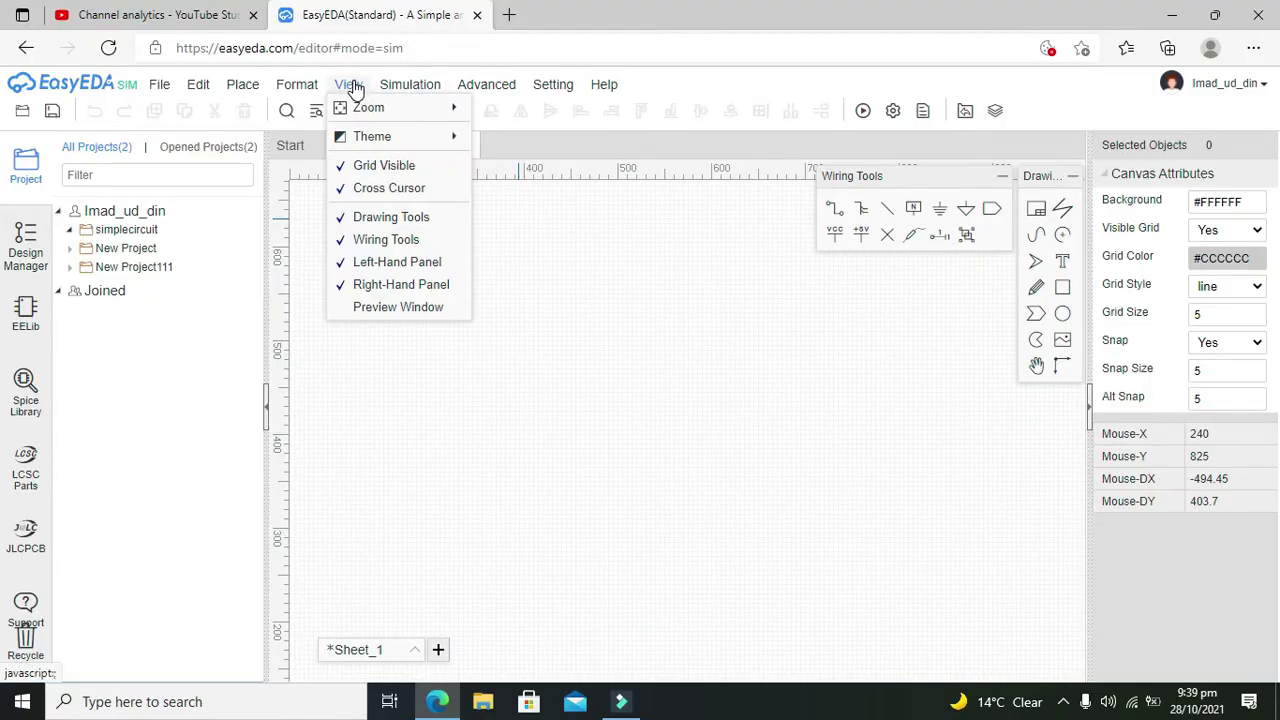
mouse_move(372, 110)
click(505, 108)
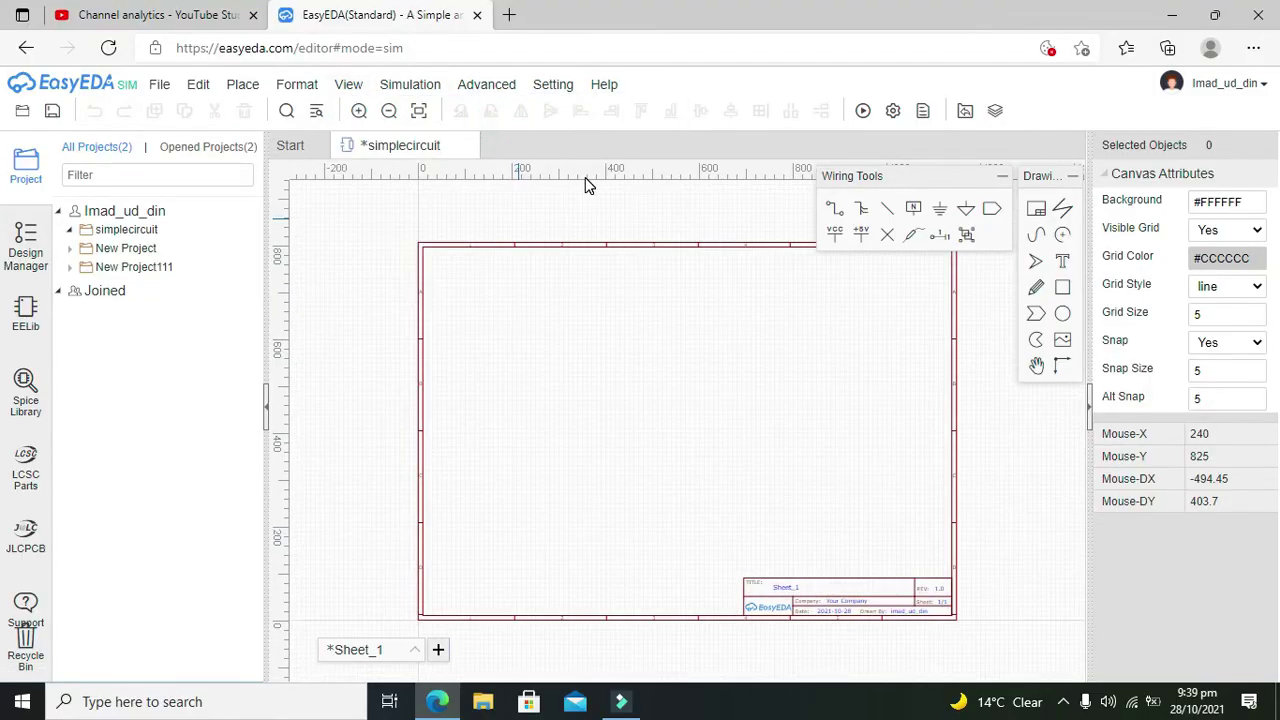
mouse_move(348, 86)
mouse_move(365, 108)
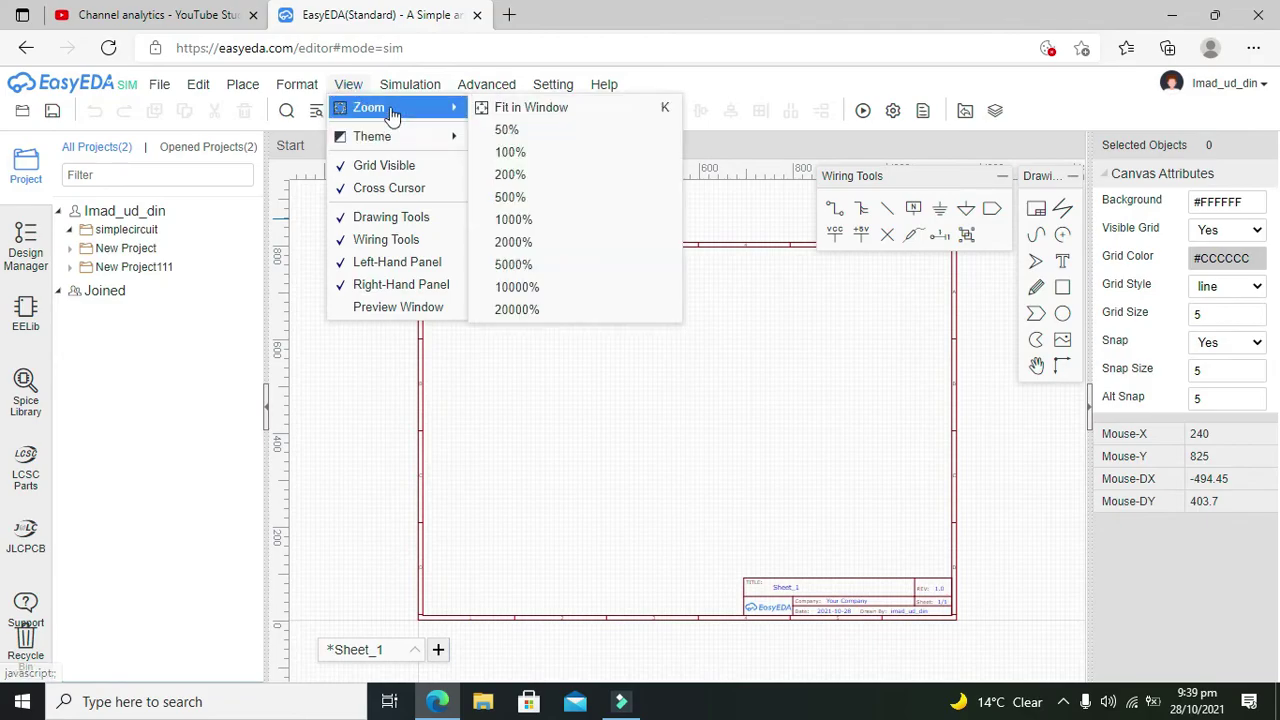
click(527, 151)
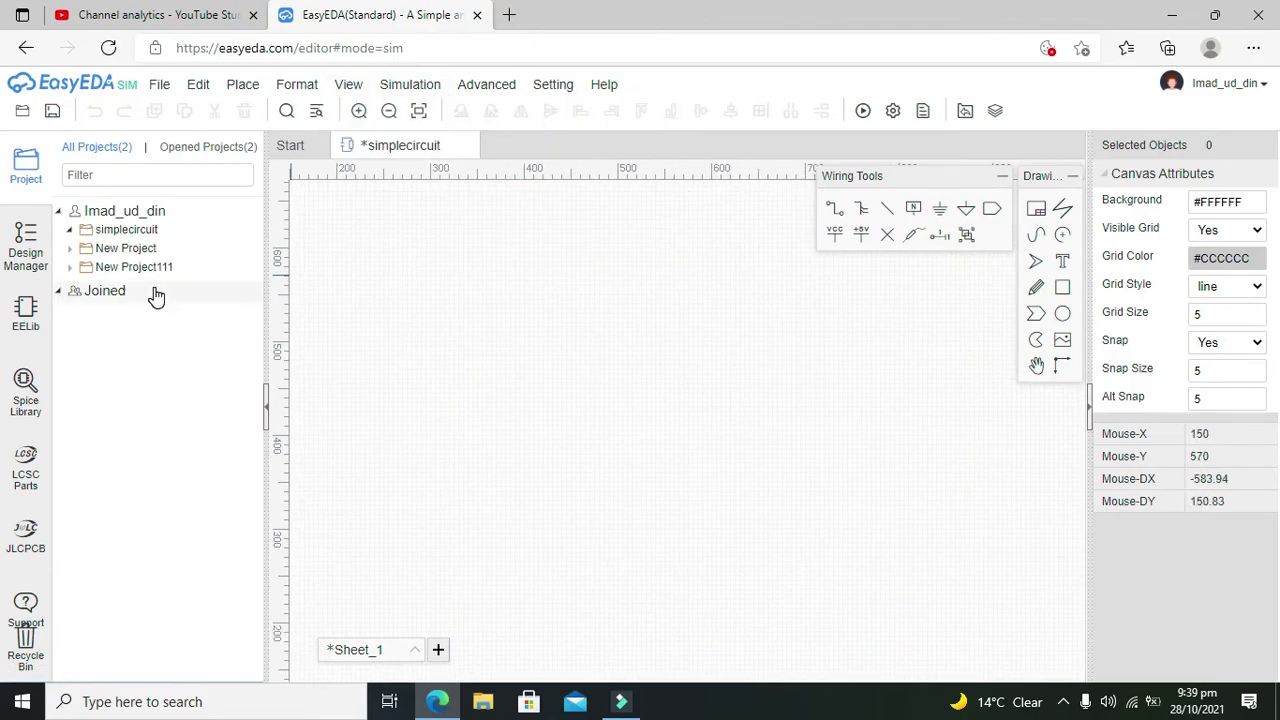
Place an LED from EELib as LED1 near the sheet centre.
click(25, 318)
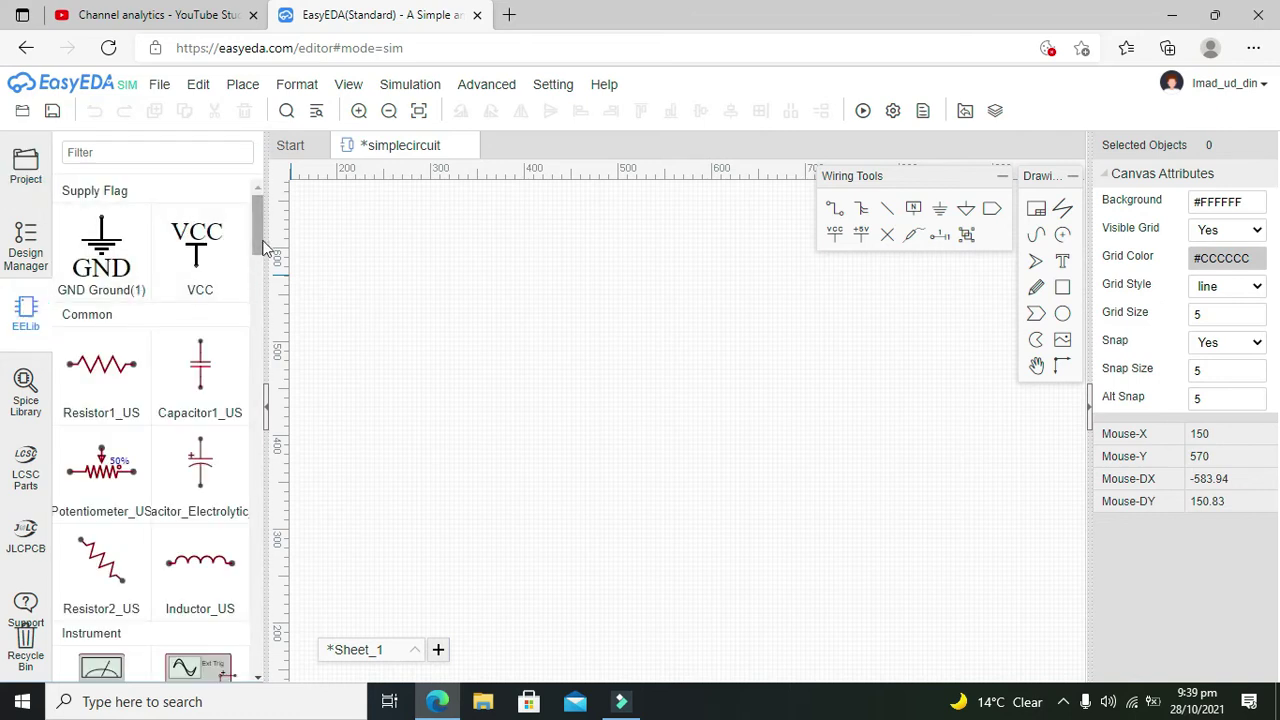
drag(261, 220, 258, 385)
drag(110, 398, 735, 363)
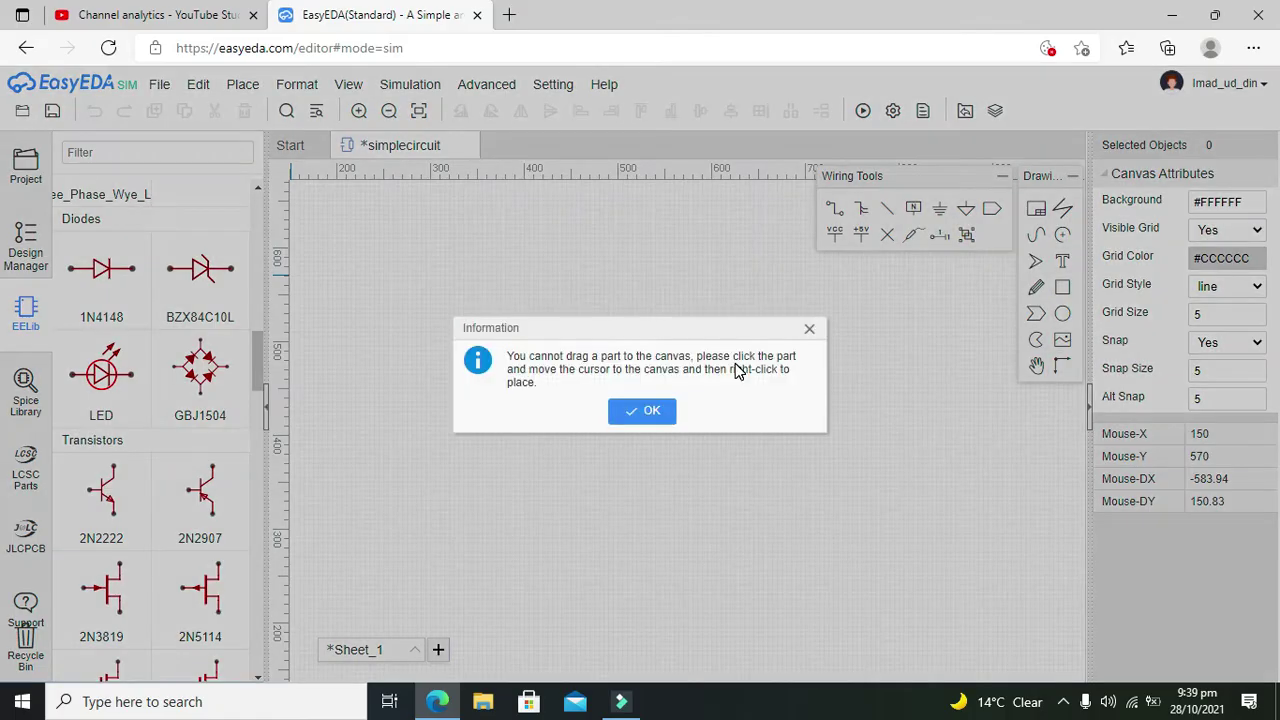
click(663, 408)
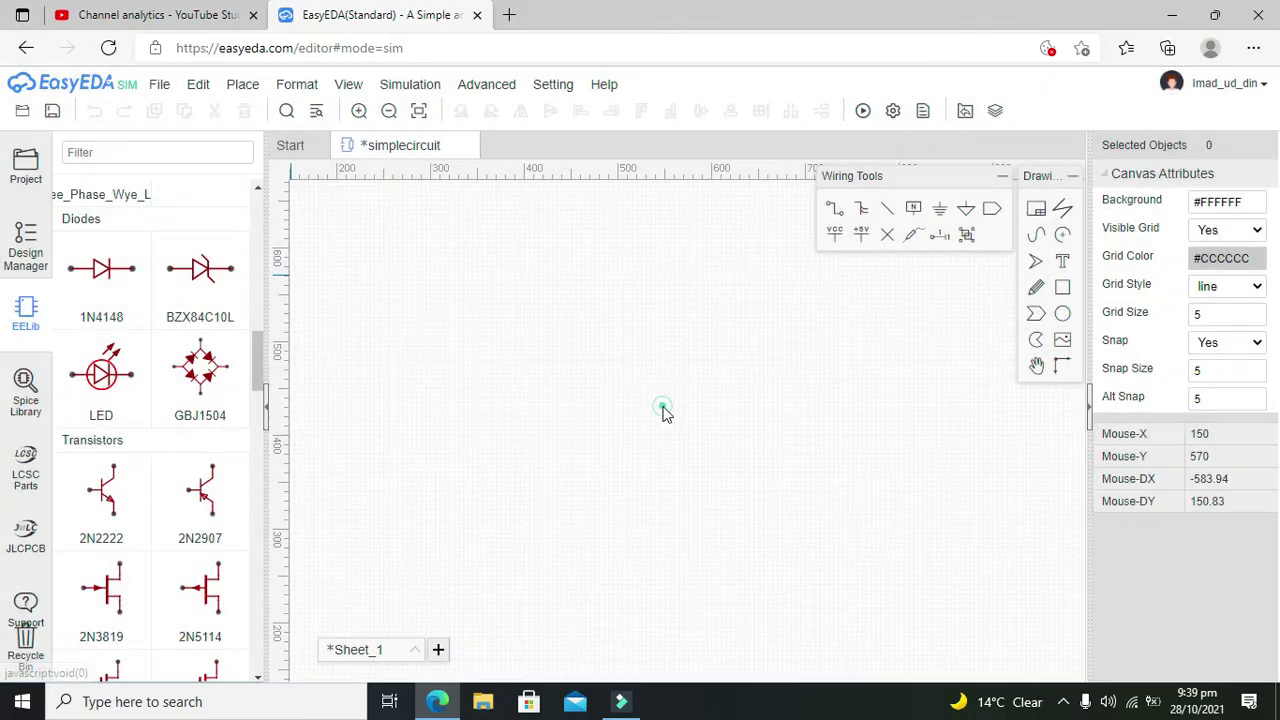
click(110, 374)
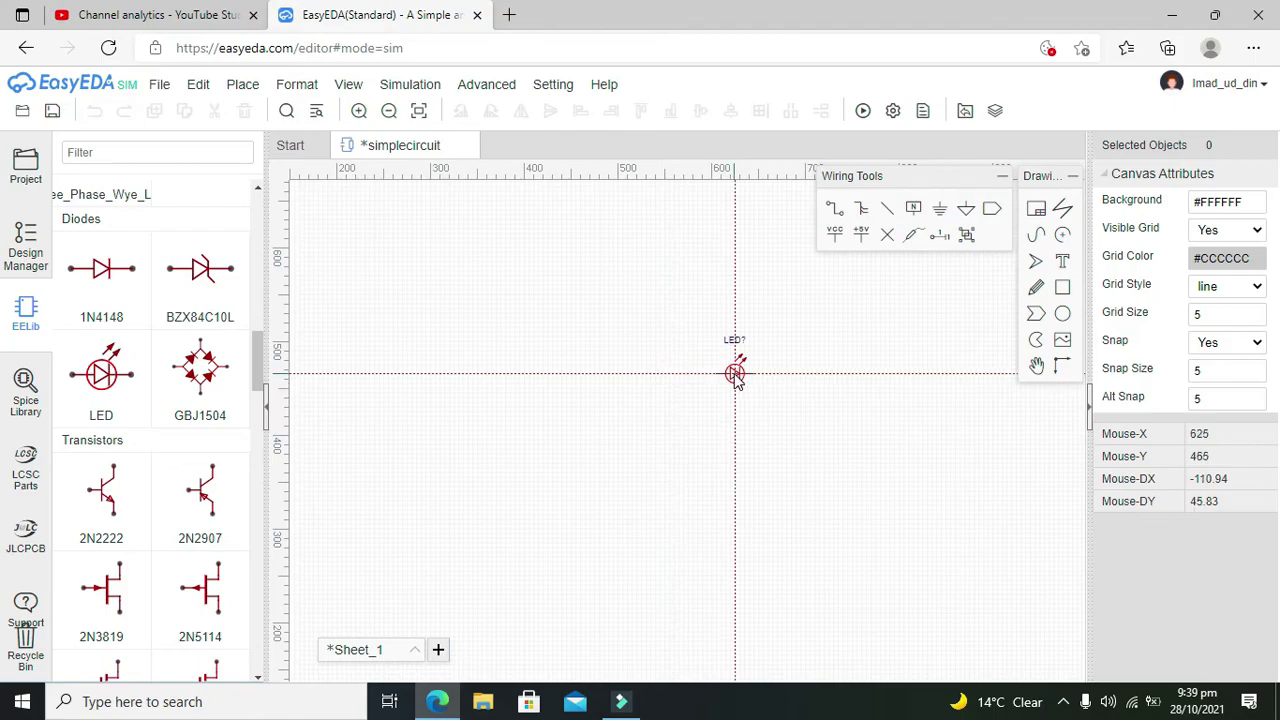
click(735, 372)
key(Escape)
Collapse the Wiring Tools and Drawing Tools panels.
click(1000, 177)
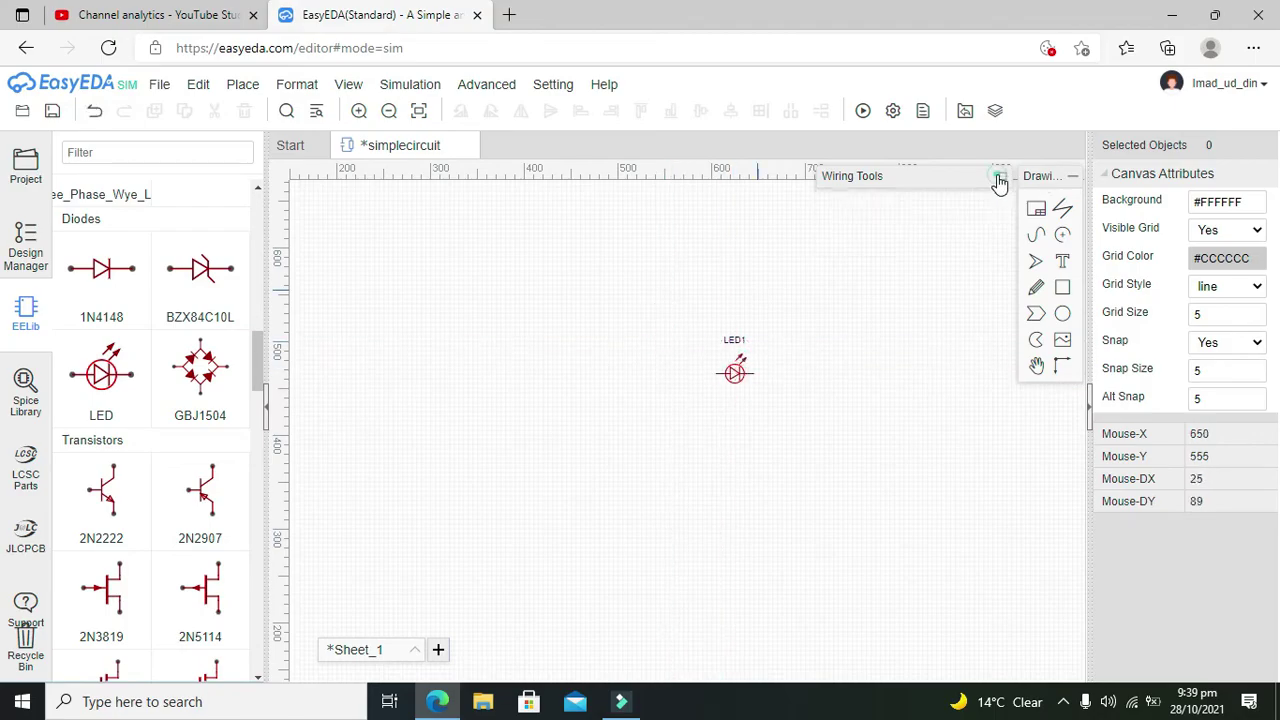
click(1072, 182)
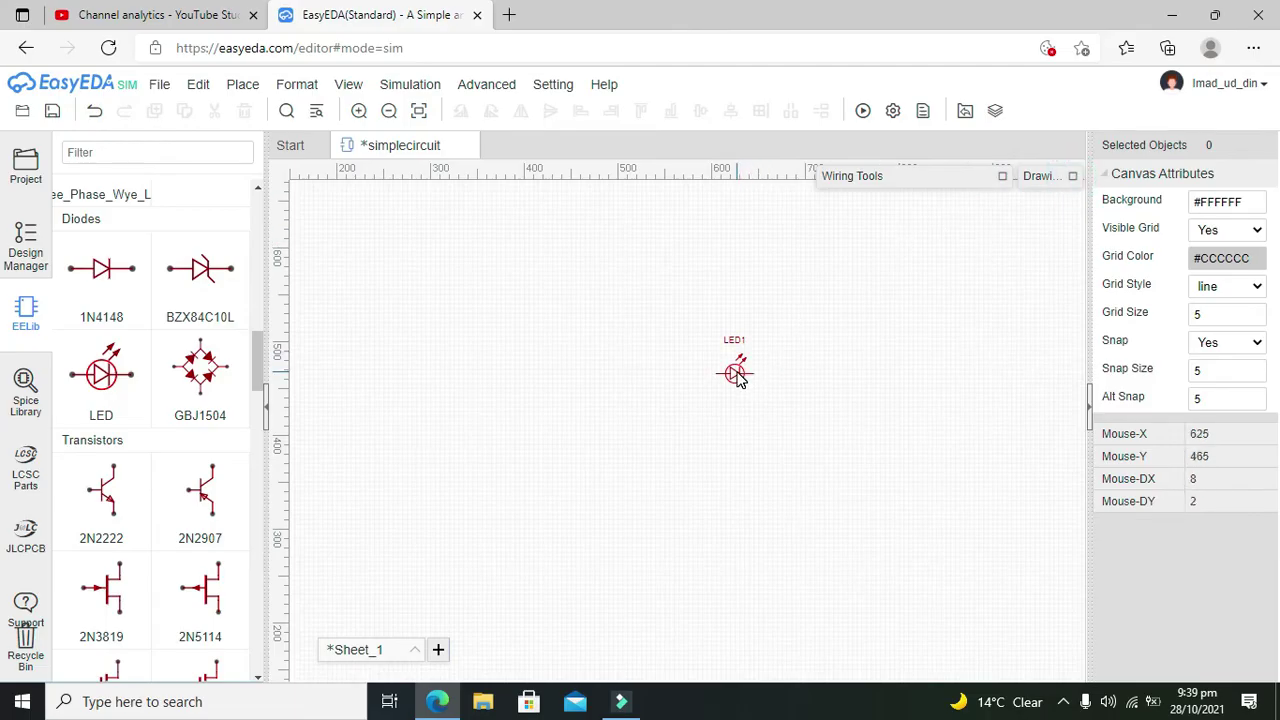
drag(257, 357, 278, 648)
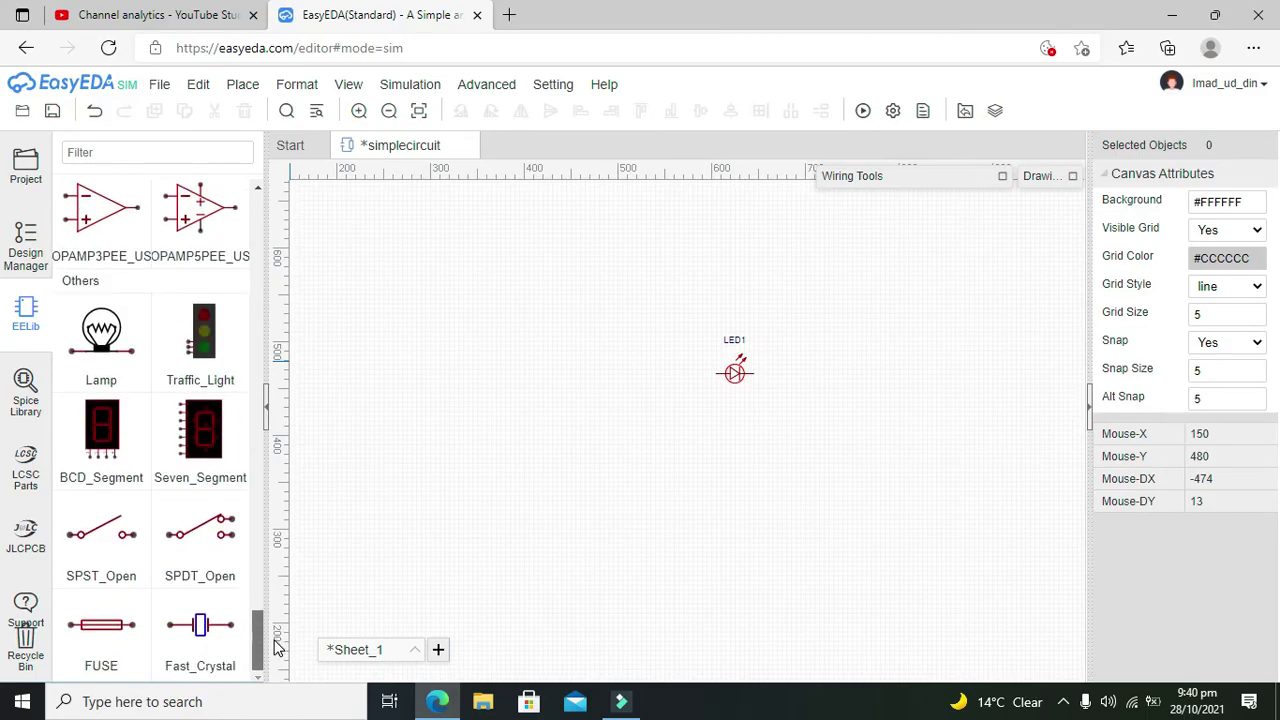
Place the SPST_Open switch S1 to the left of LED1.
click(107, 540)
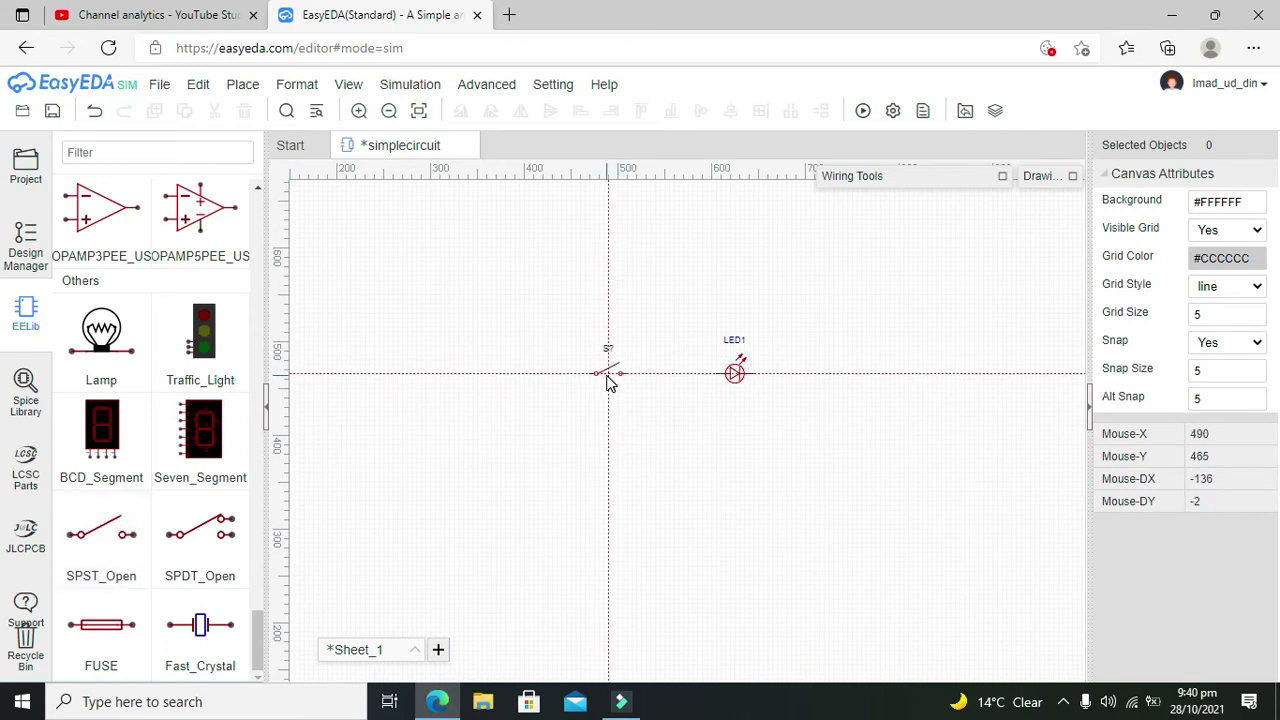
click(608, 374)
key(Escape)
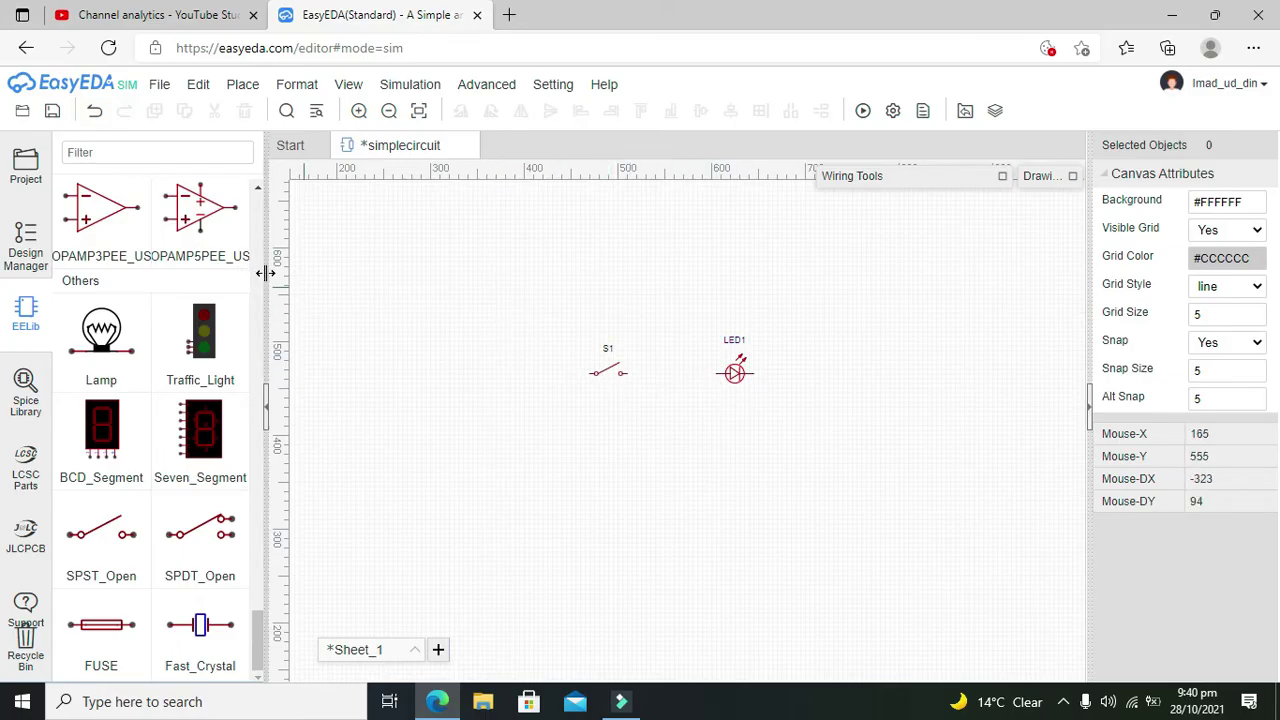
Place voltage source V1 left of the switch and nudge it slightly lower.
drag(257, 631, 240, 288)
click(101, 403)
click(472, 388)
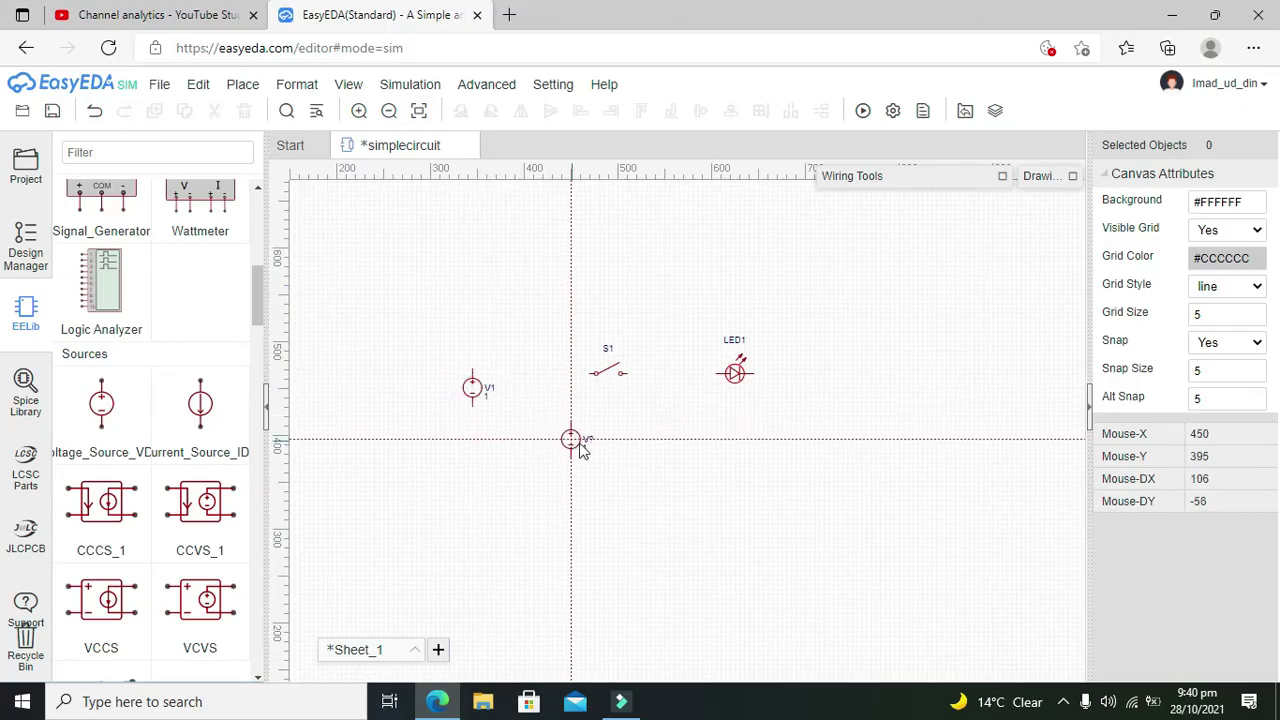
key(Escape)
drag(476, 398, 475, 426)
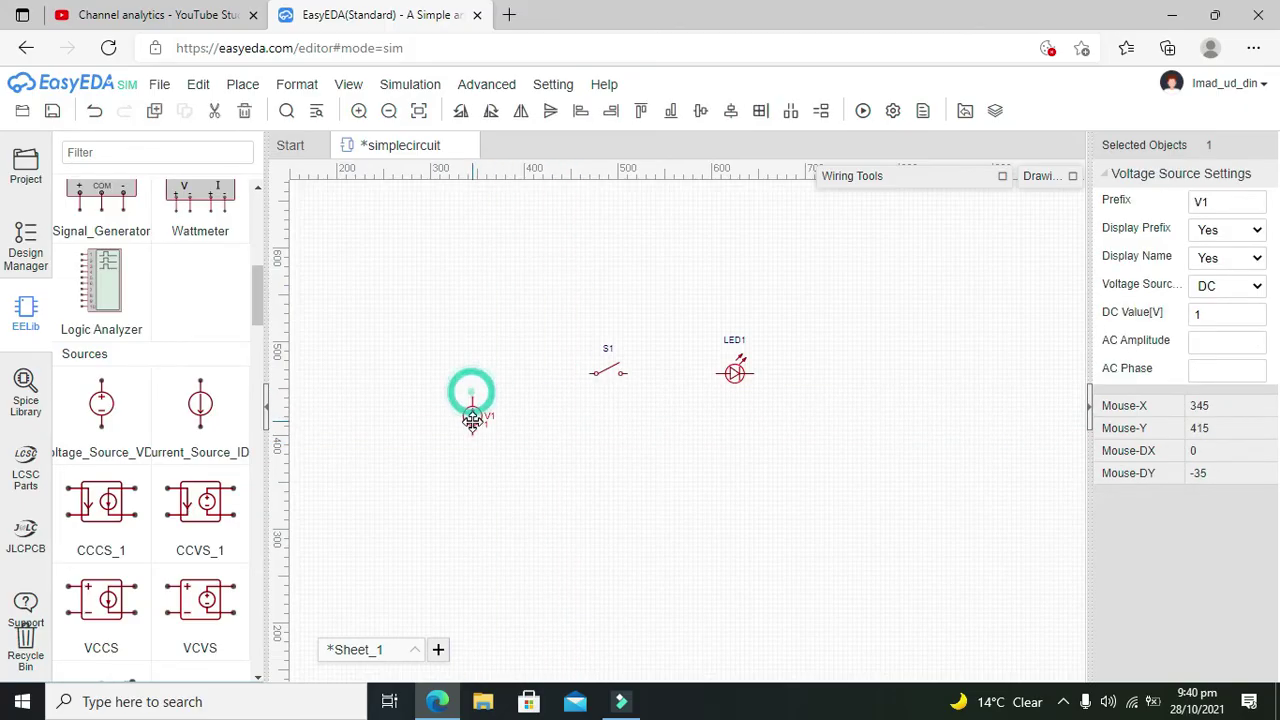
click(588, 408)
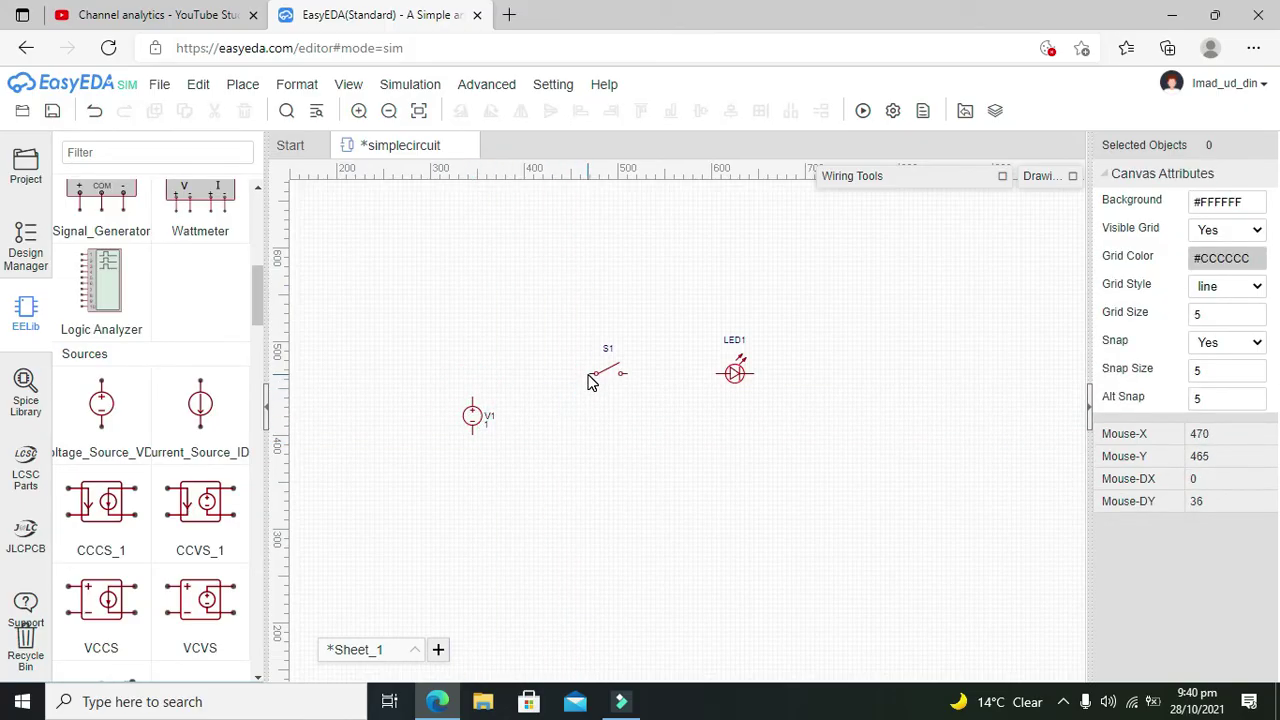
Wire V1's top pin to S1, and S1's right pin to LED1's left pin.
click(536, 386)
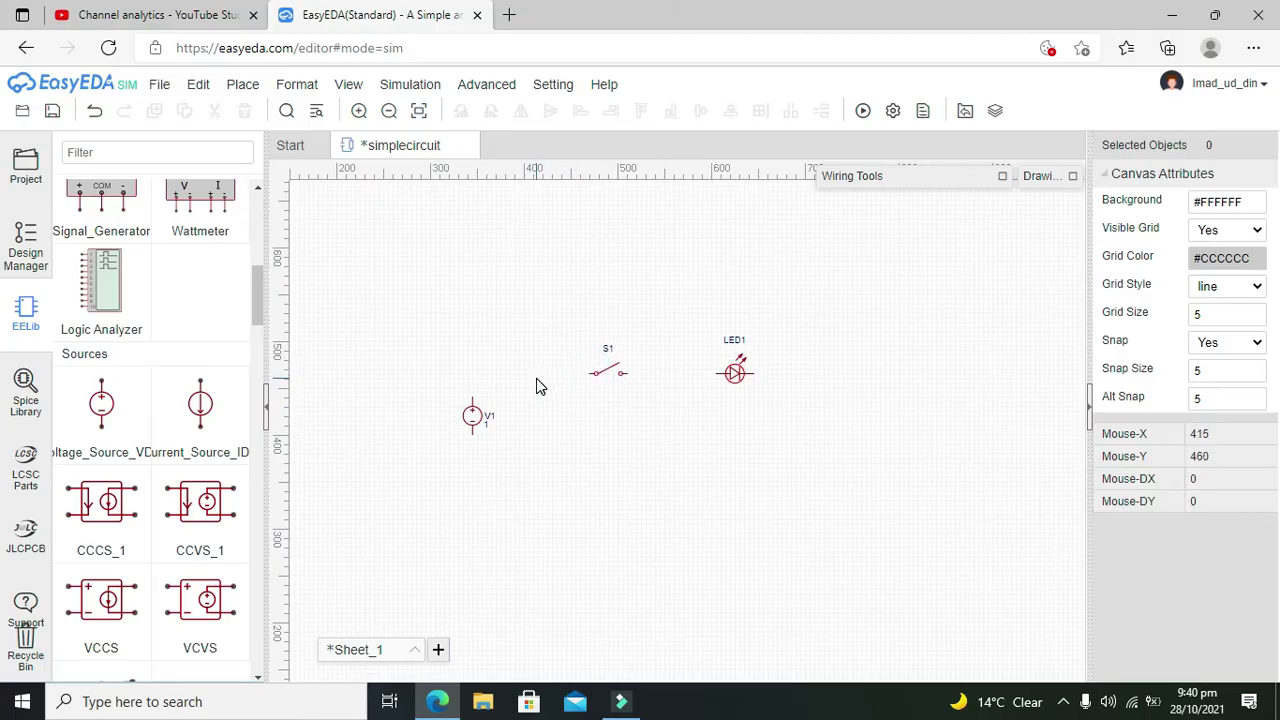
click(595, 374)
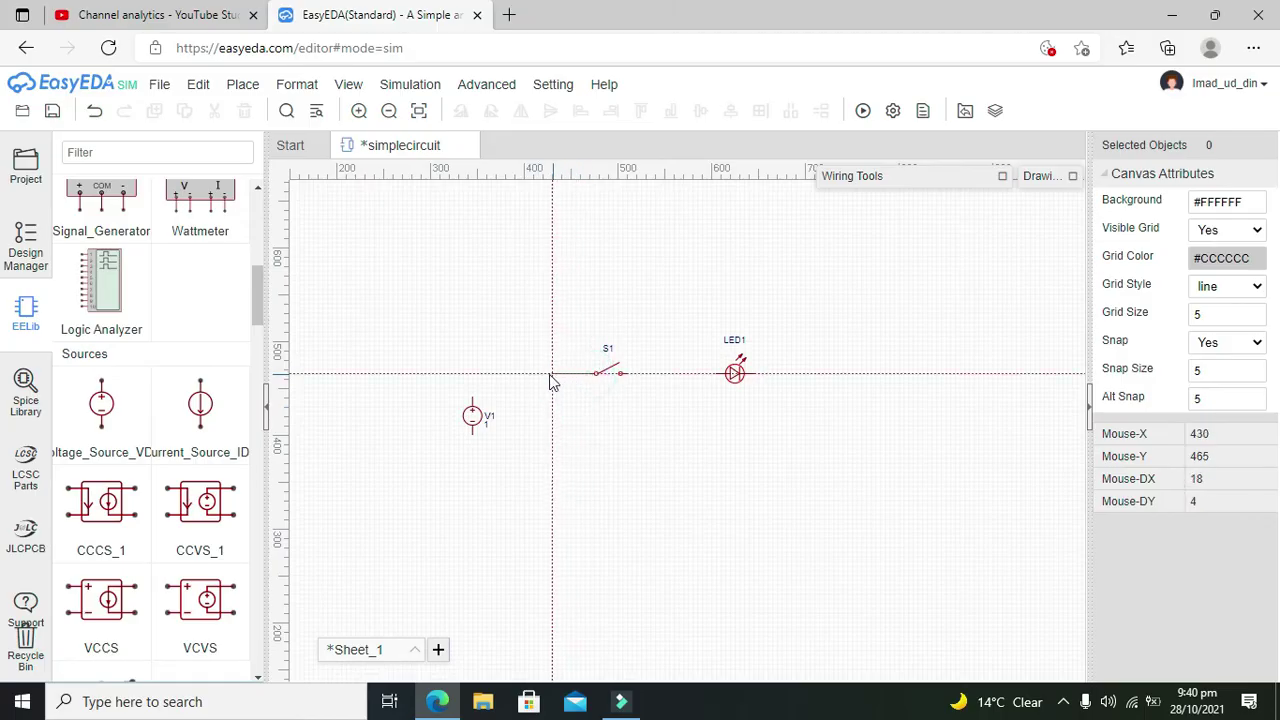
click(474, 398)
right_click(531, 414)
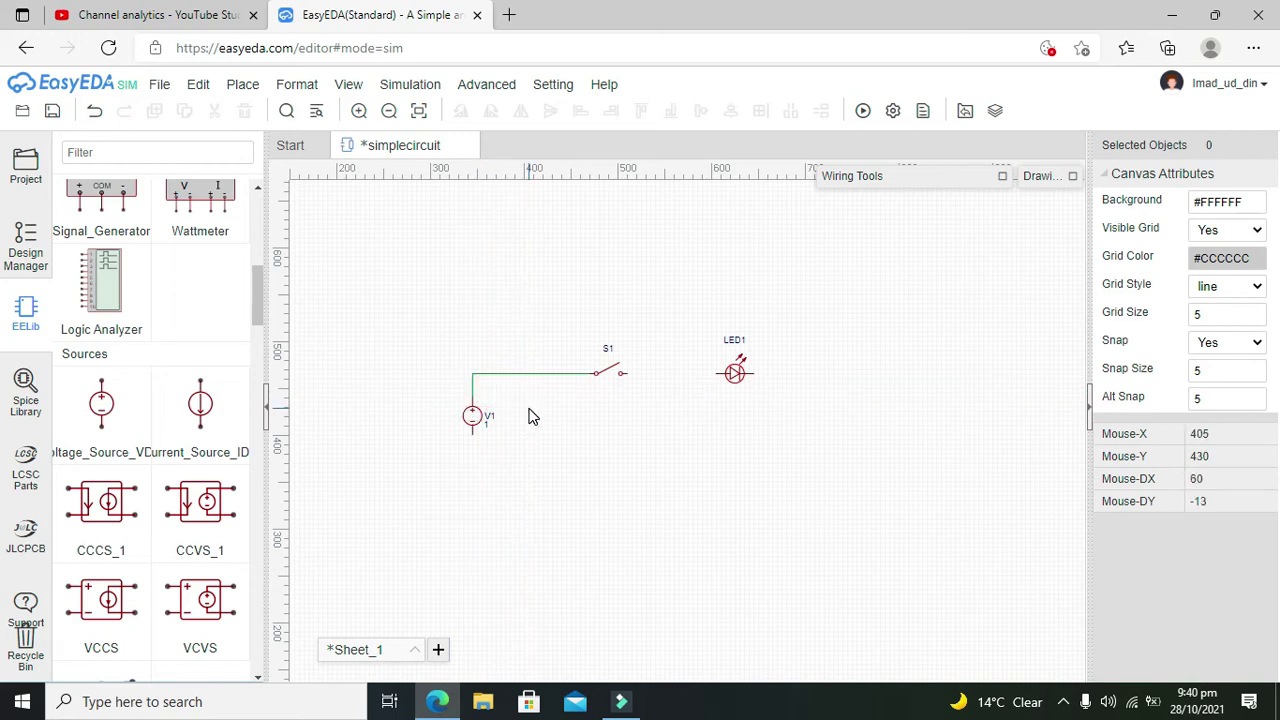
click(714, 376)
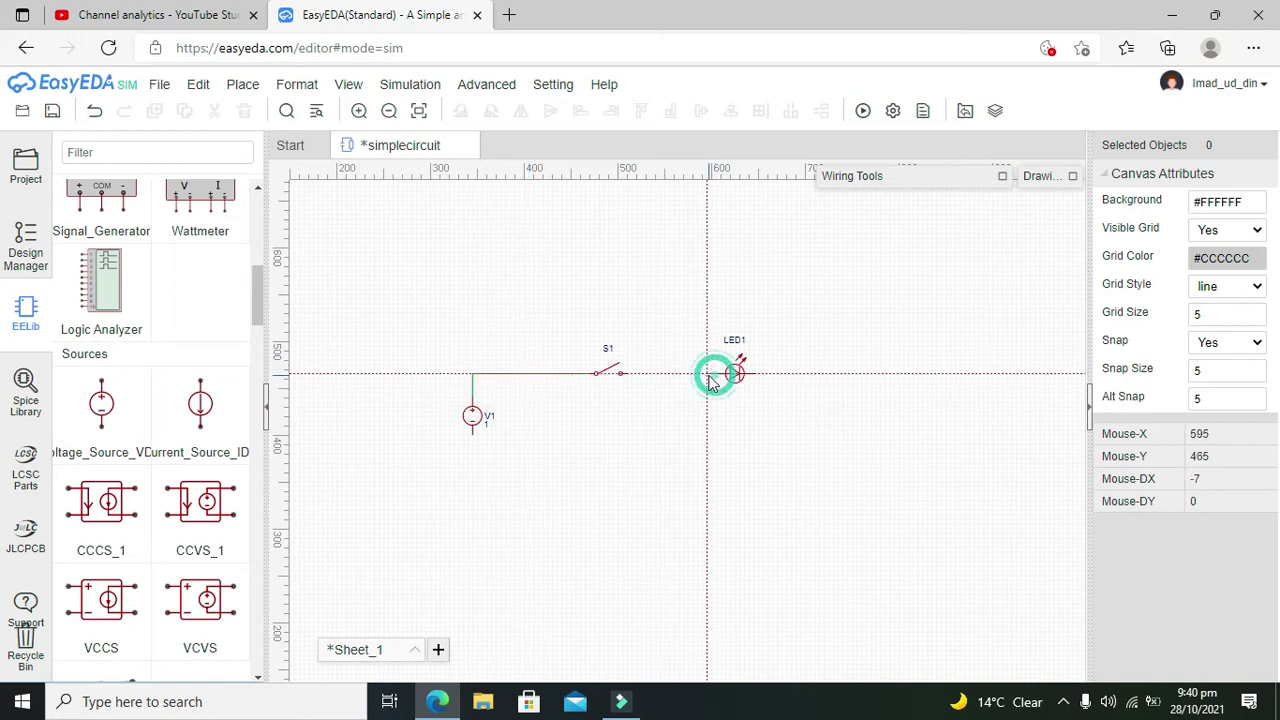
click(630, 377)
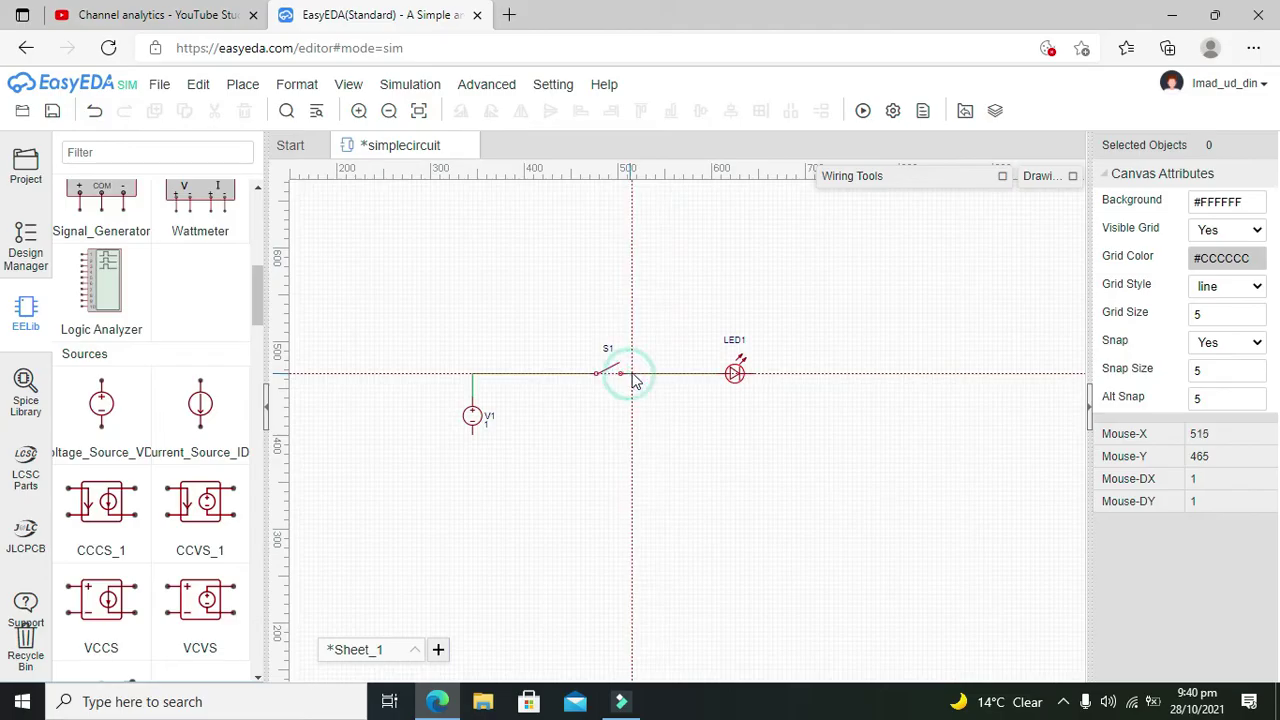
right_click(667, 333)
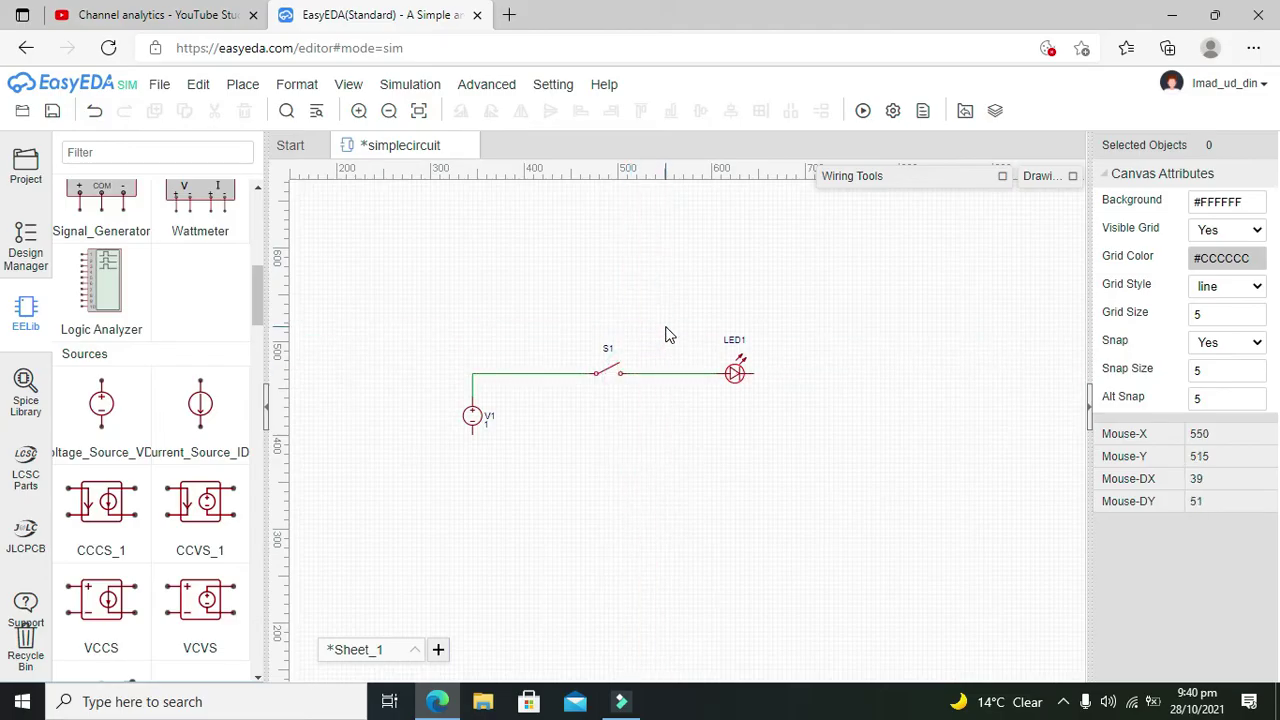
Run a wire from LED1's right pin down, left and up to V1's lower pin.
click(754, 373)
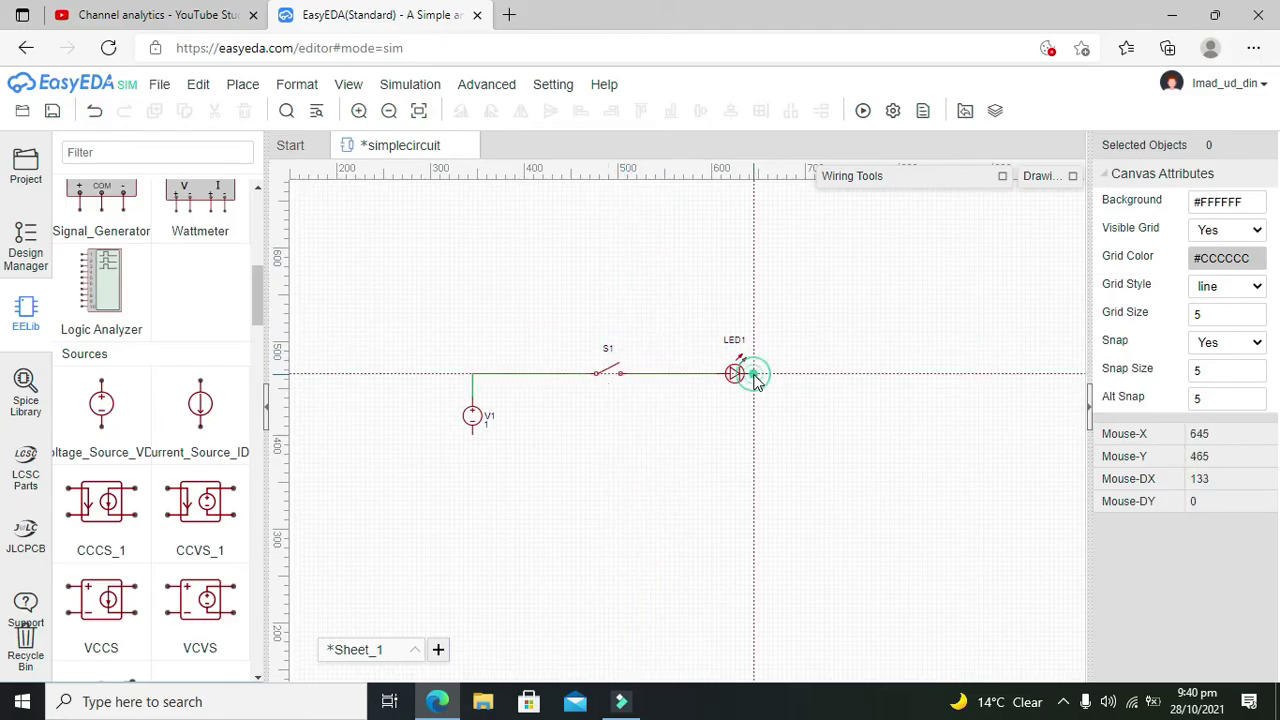
click(754, 470)
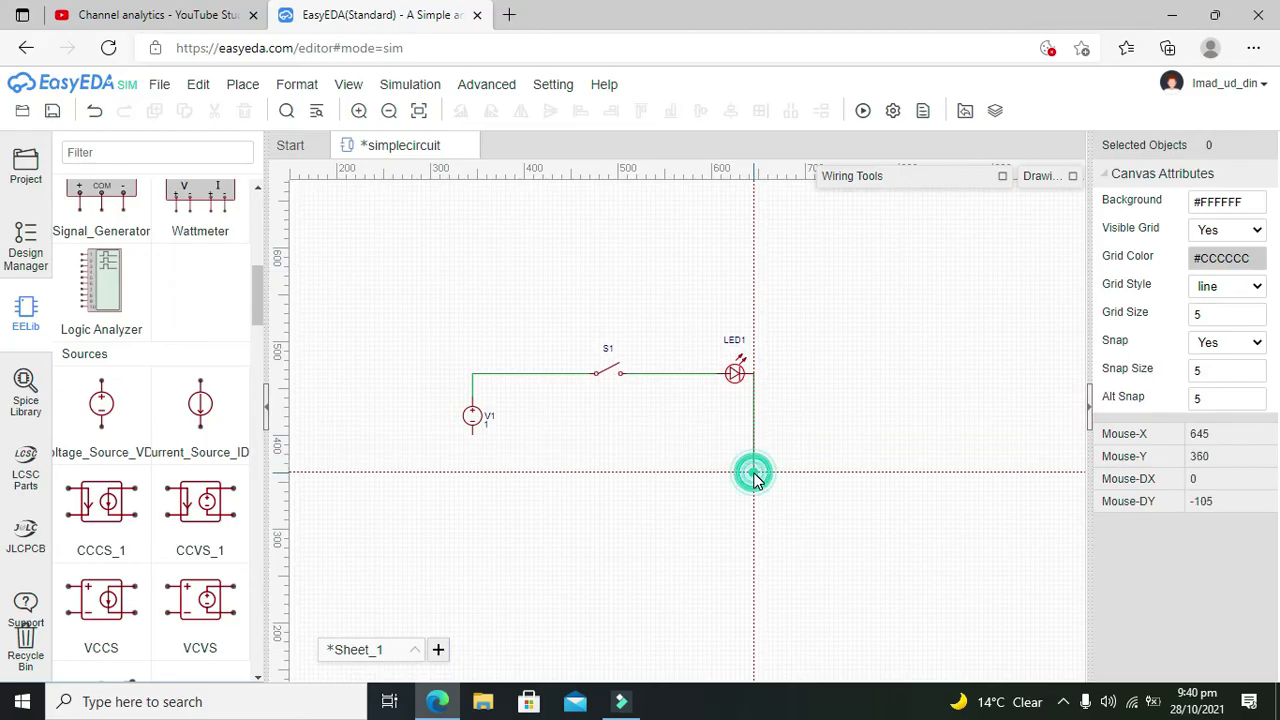
click(472, 470)
click(473, 437)
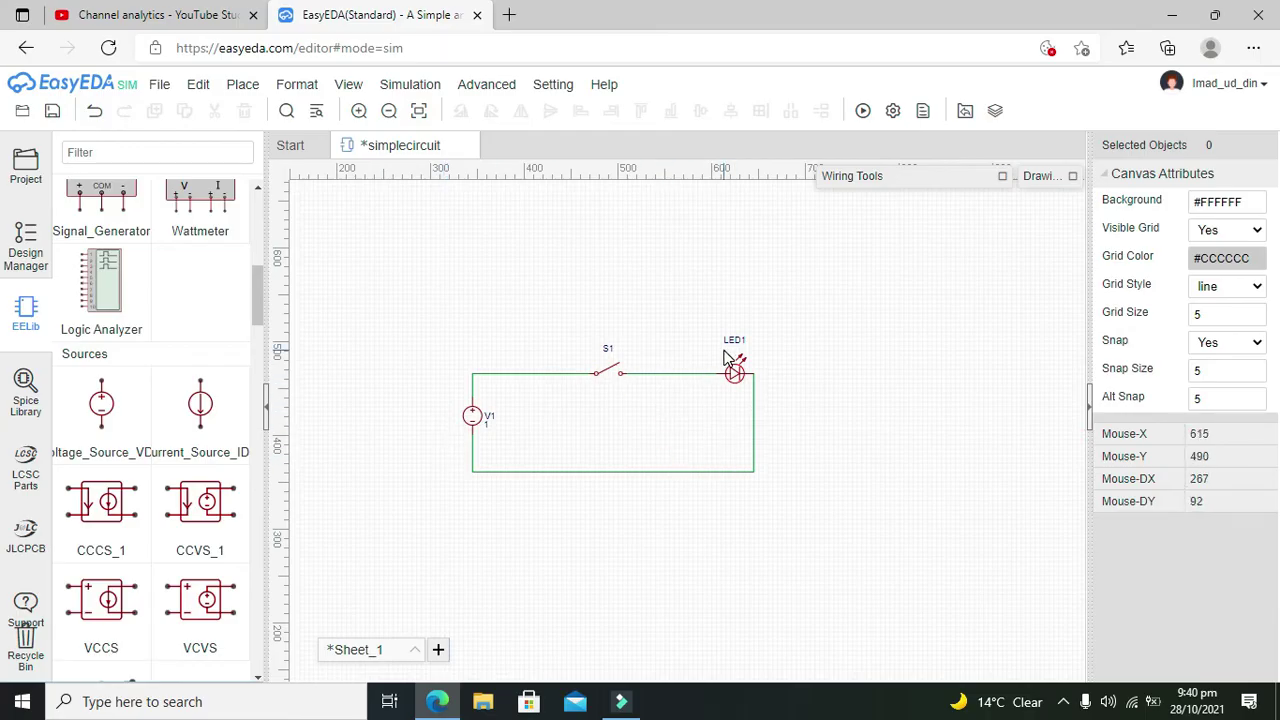
Place a GND ground symbol below the circuit and attach it to the bottom wire.
drag(262, 297, 258, 224)
click(101, 248)
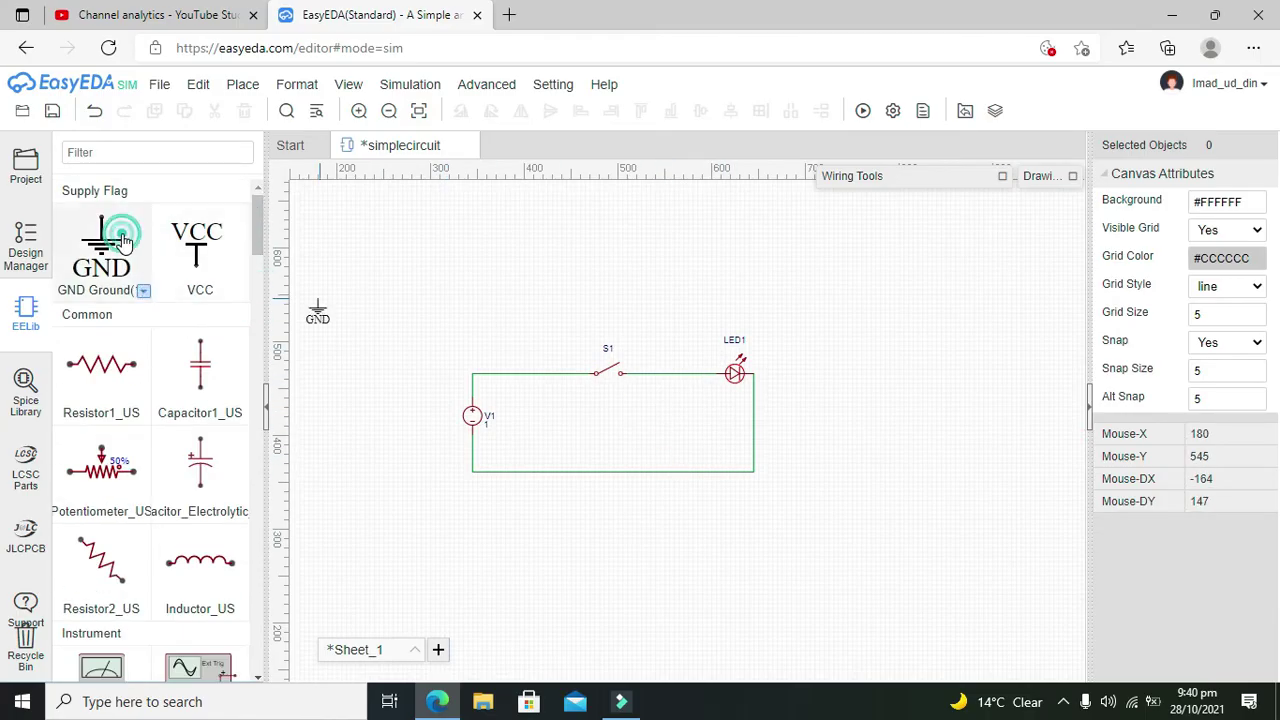
click(531, 487)
key(Escape)
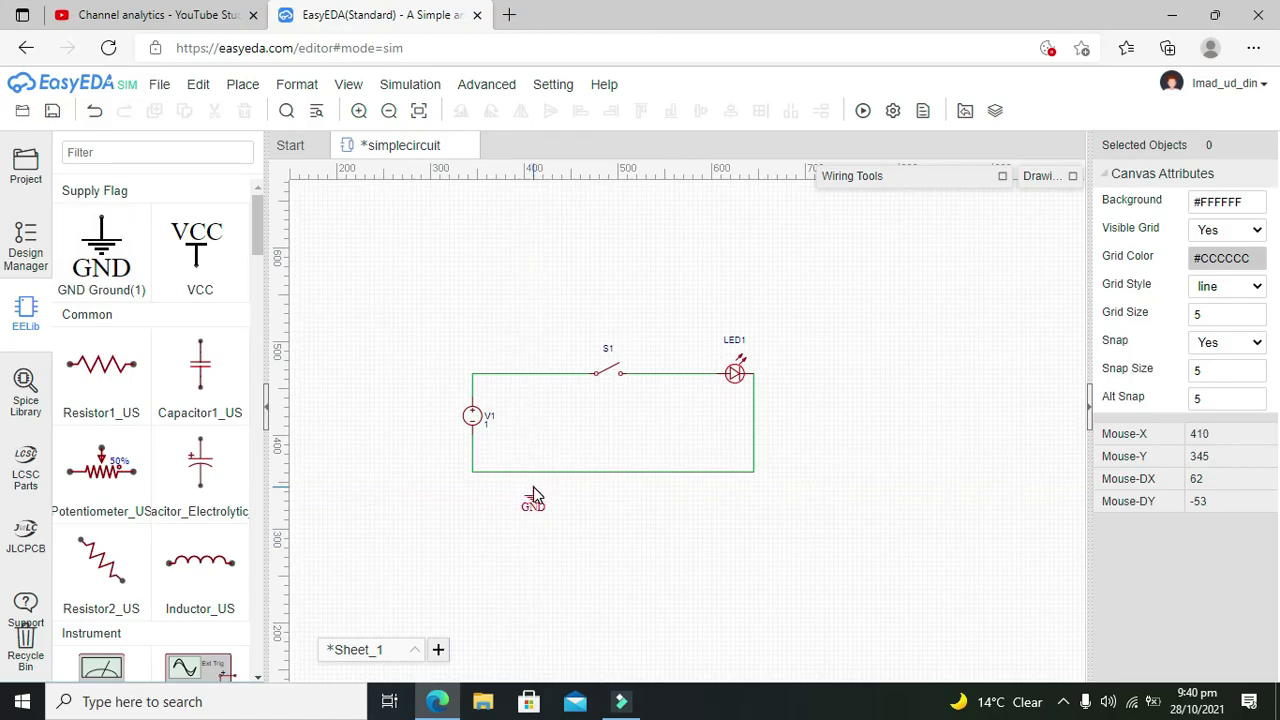
drag(533, 493, 533, 471)
Set LED1's colour to Green.
click(739, 380)
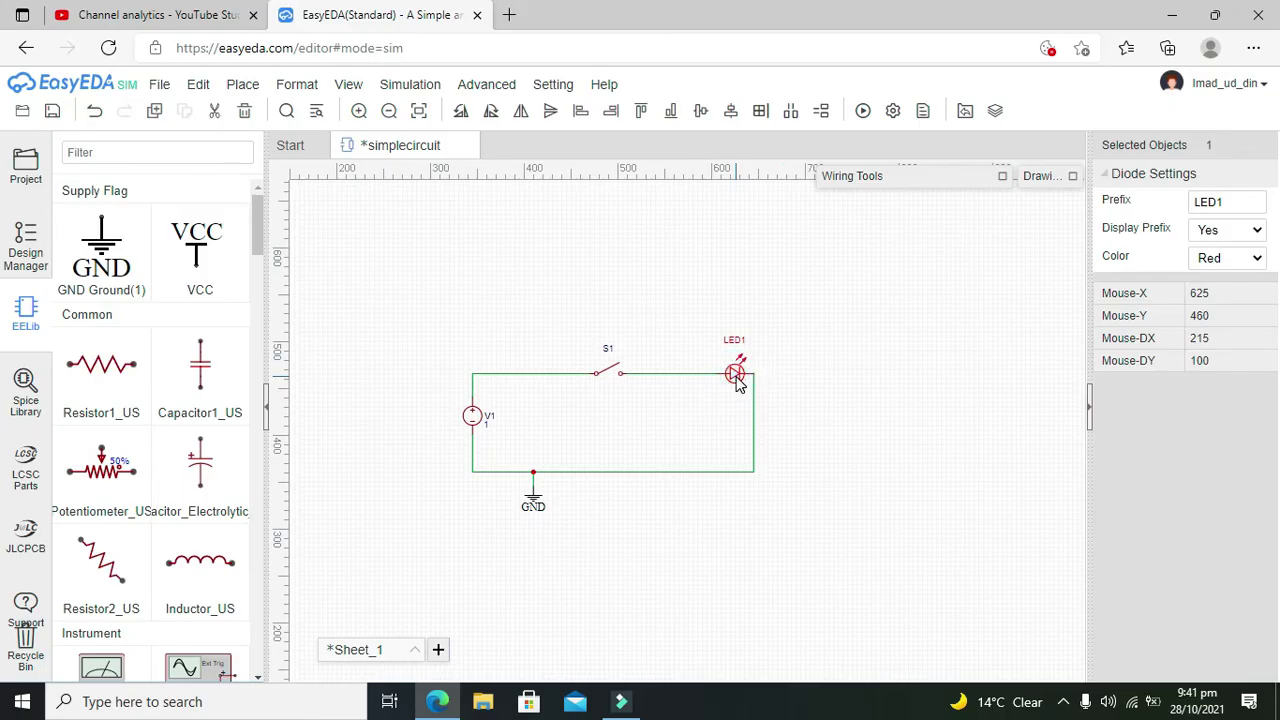
click(1203, 257)
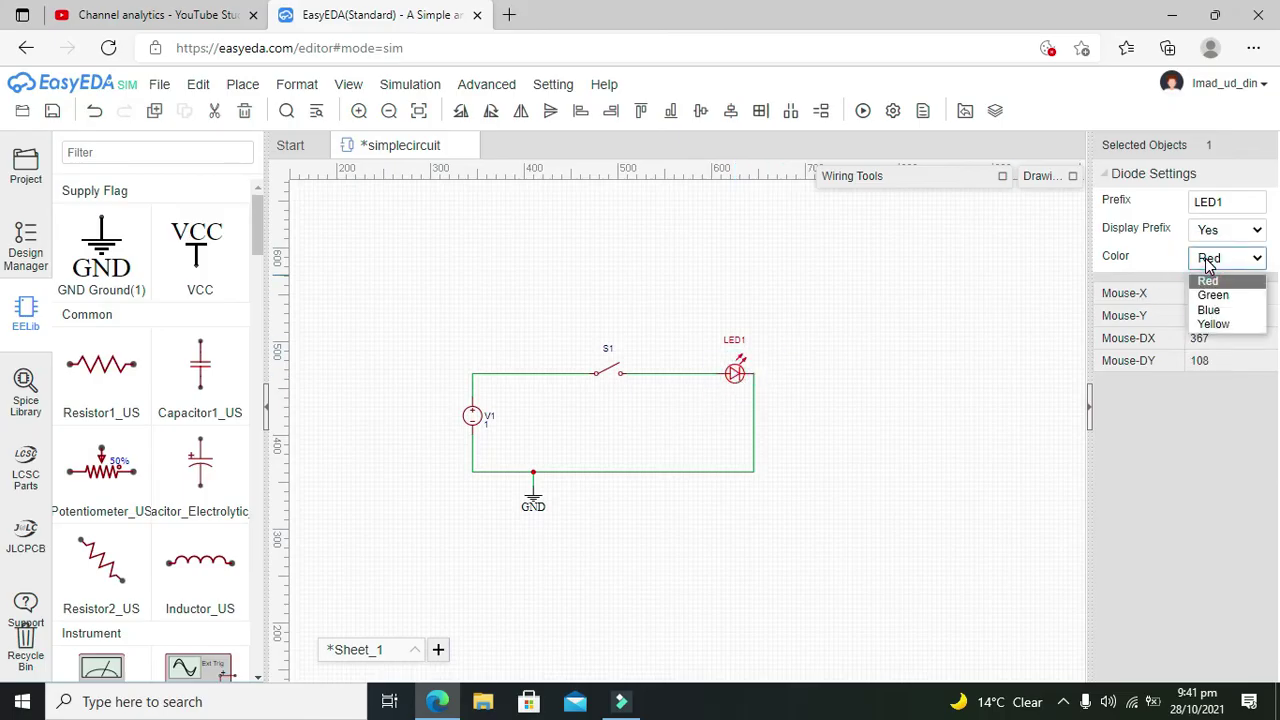
click(1234, 297)
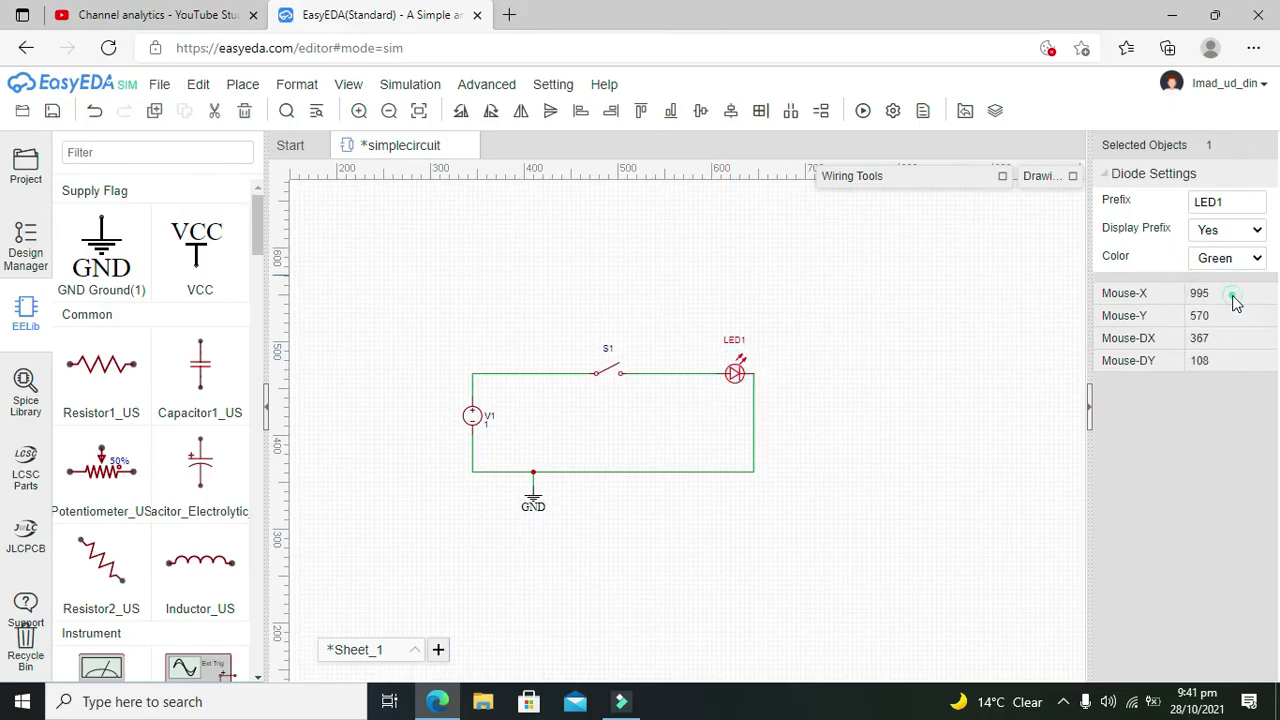
click(905, 310)
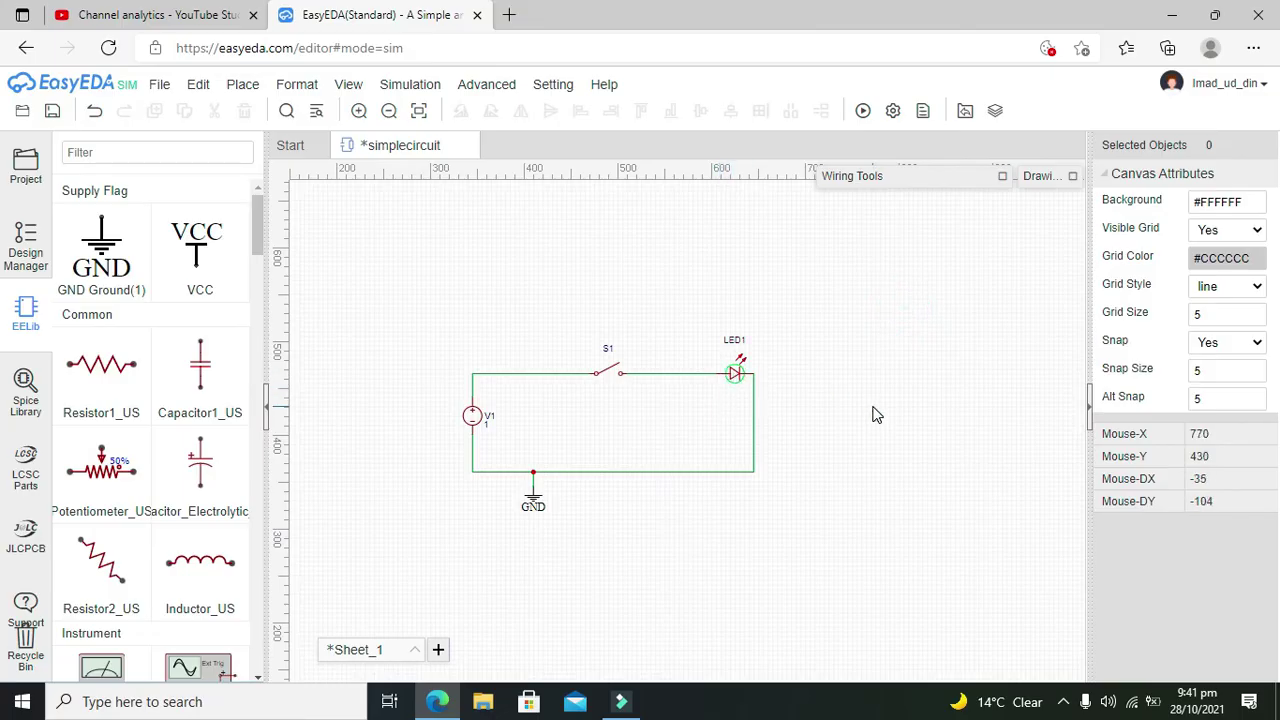
Change voltage source V1's DC value from 1 to 5 V.
click(755, 410)
click(754, 421)
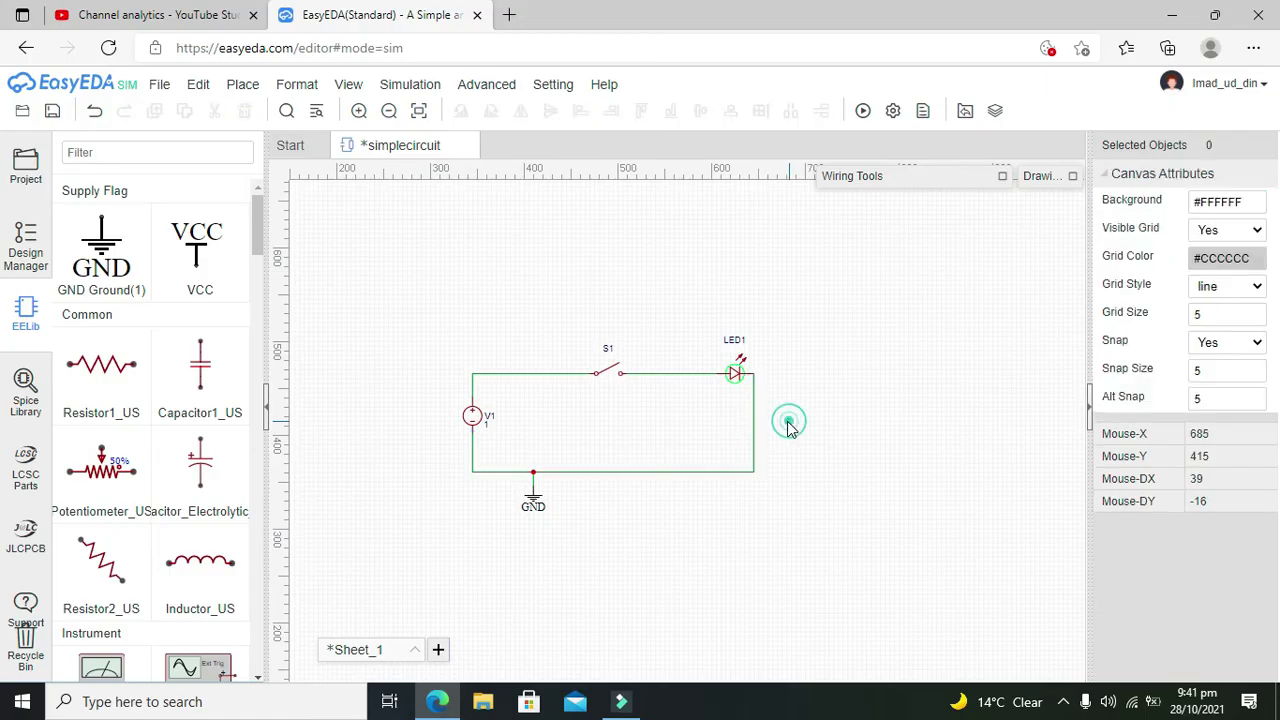
click(474, 420)
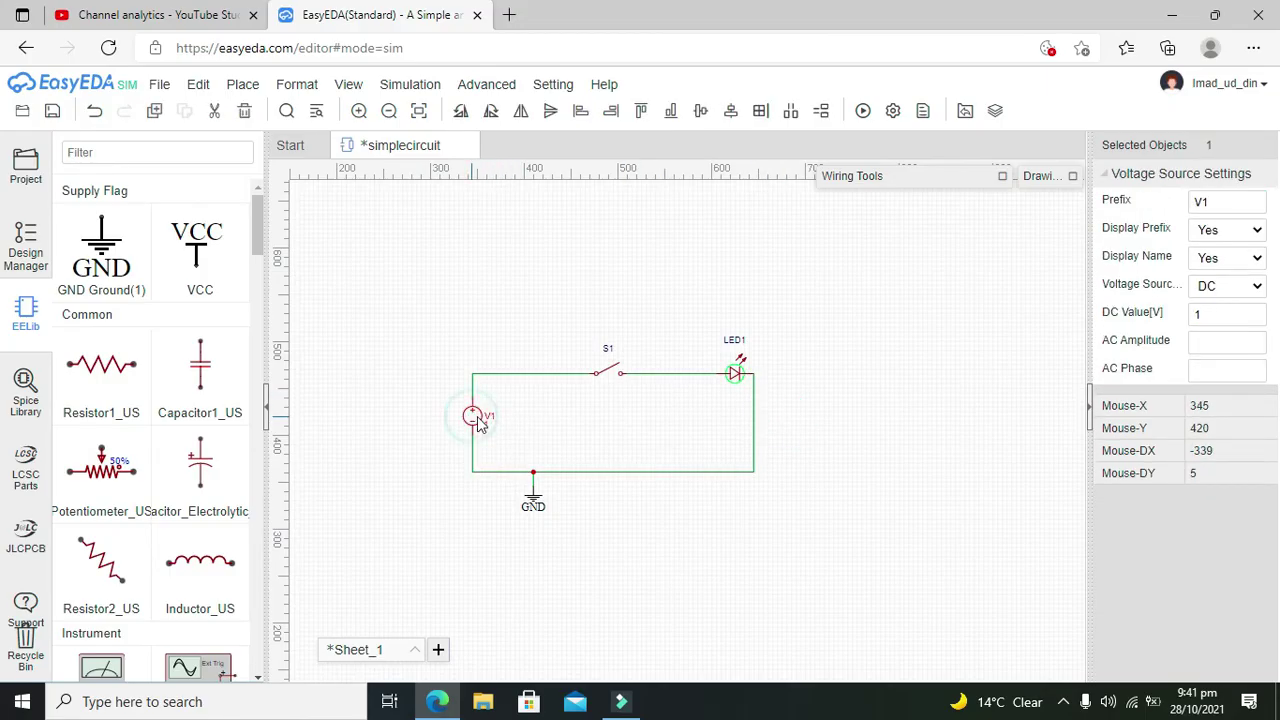
double_click(1196, 314)
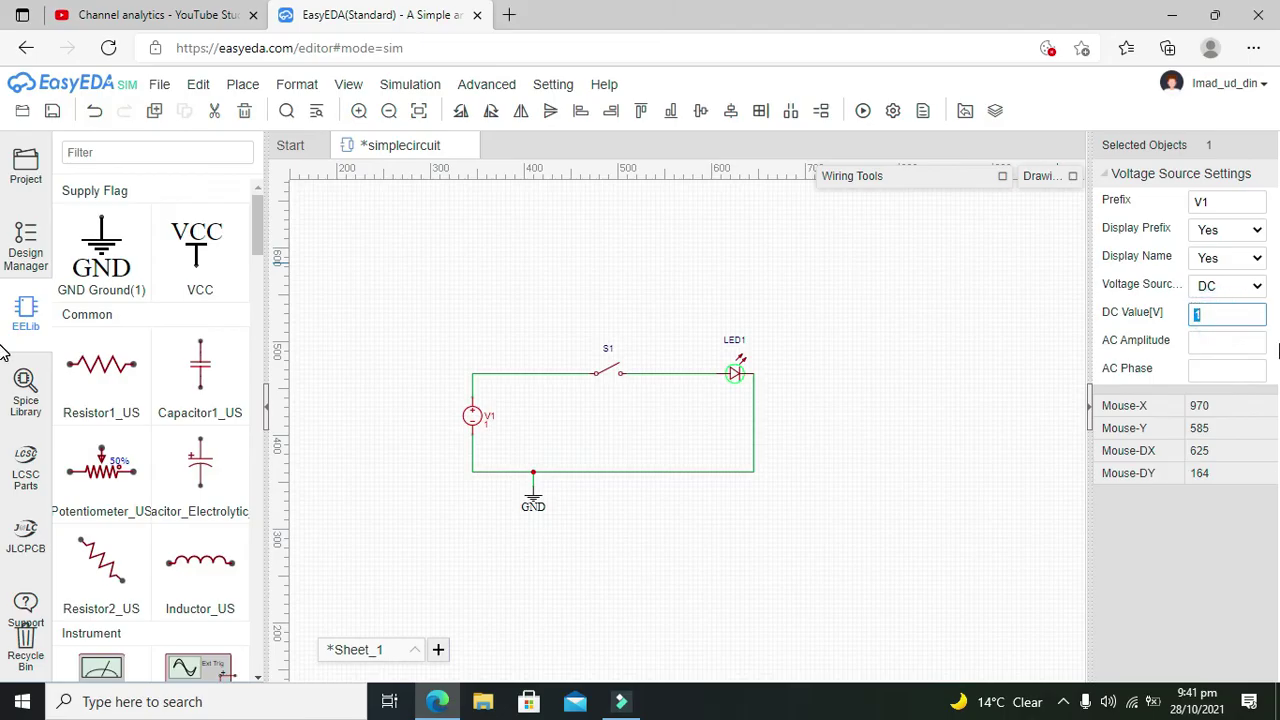
text(5)
click(975, 309)
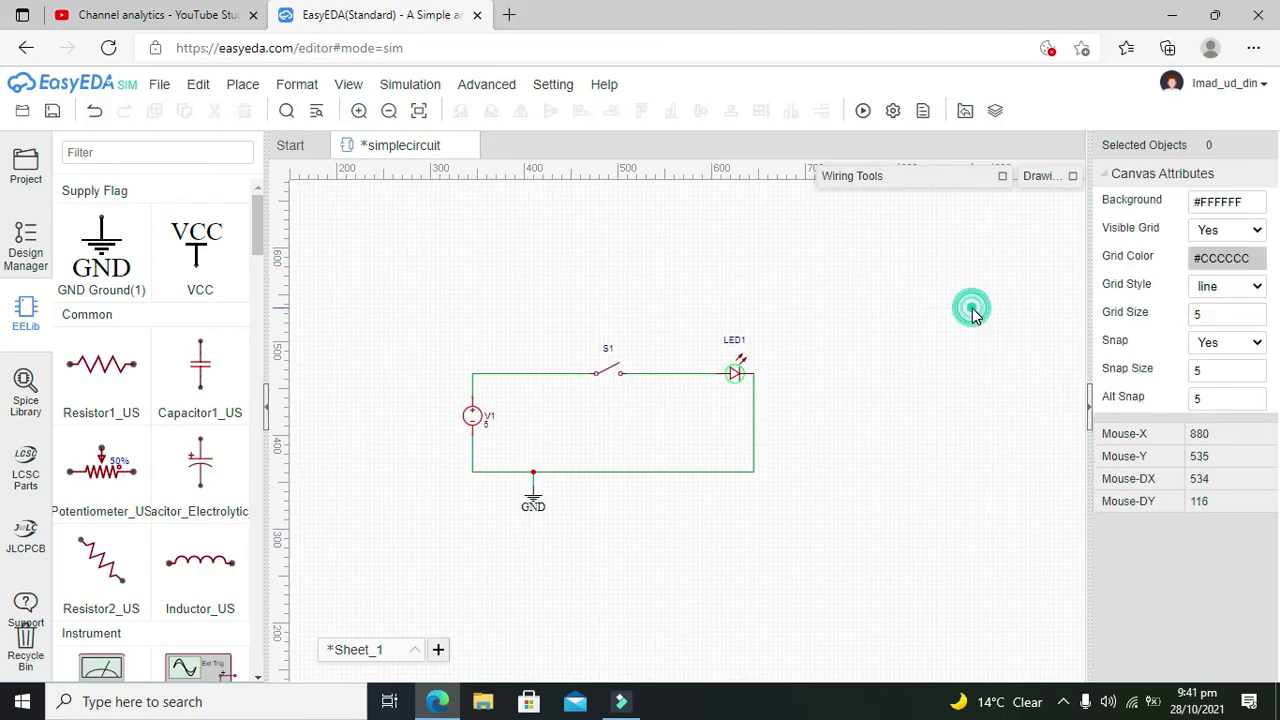
Save the schematic and run the simulation, adding a .tran 10m directive.
click(866, 112)
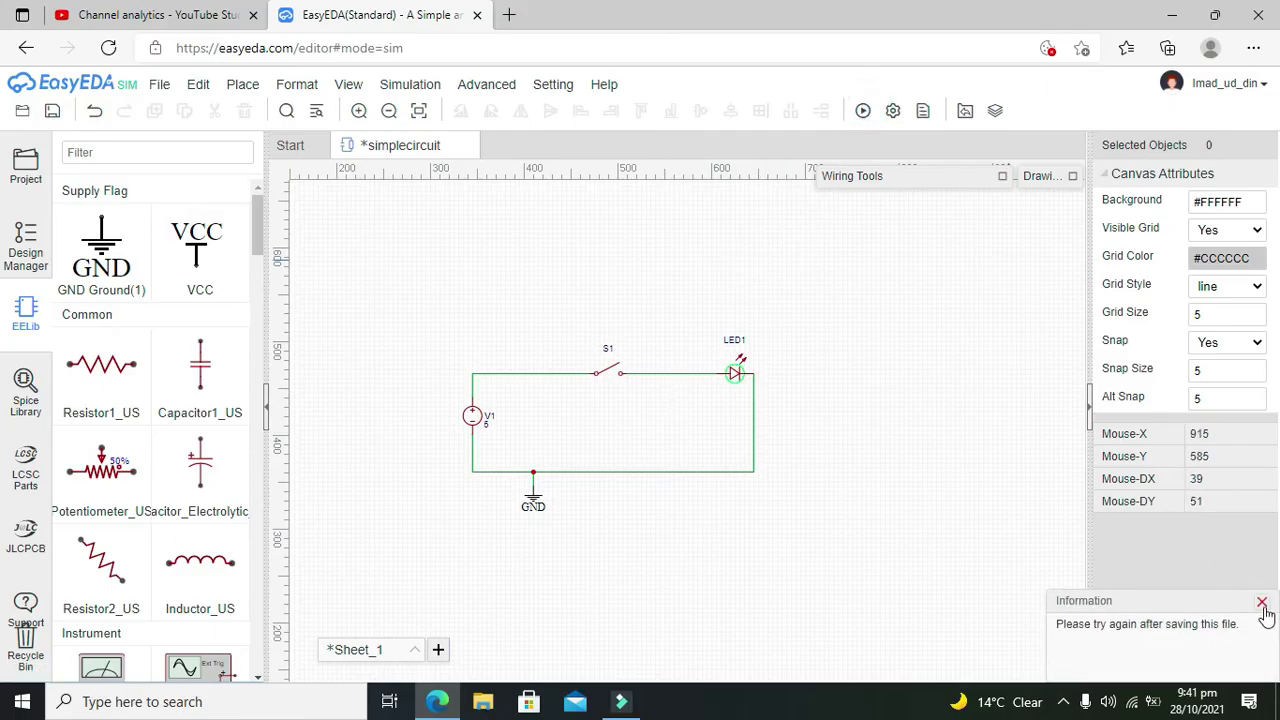
click(1261, 603)
click(146, 84)
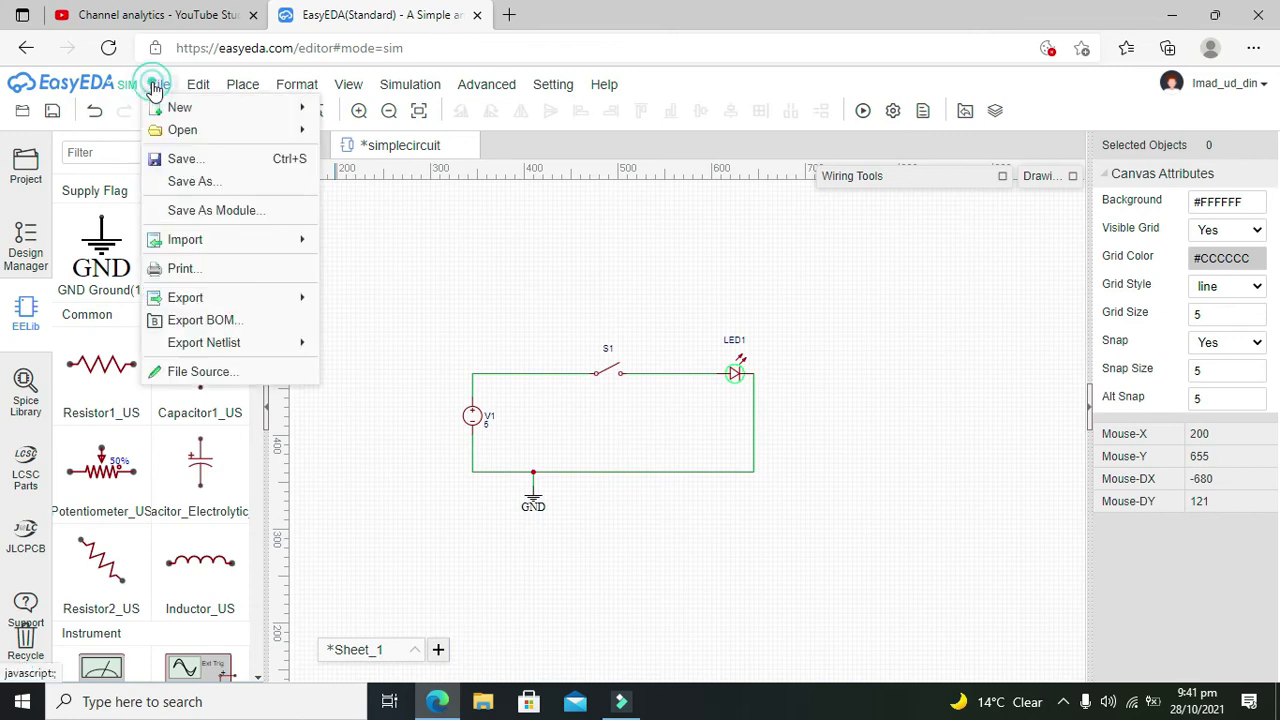
click(160, 158)
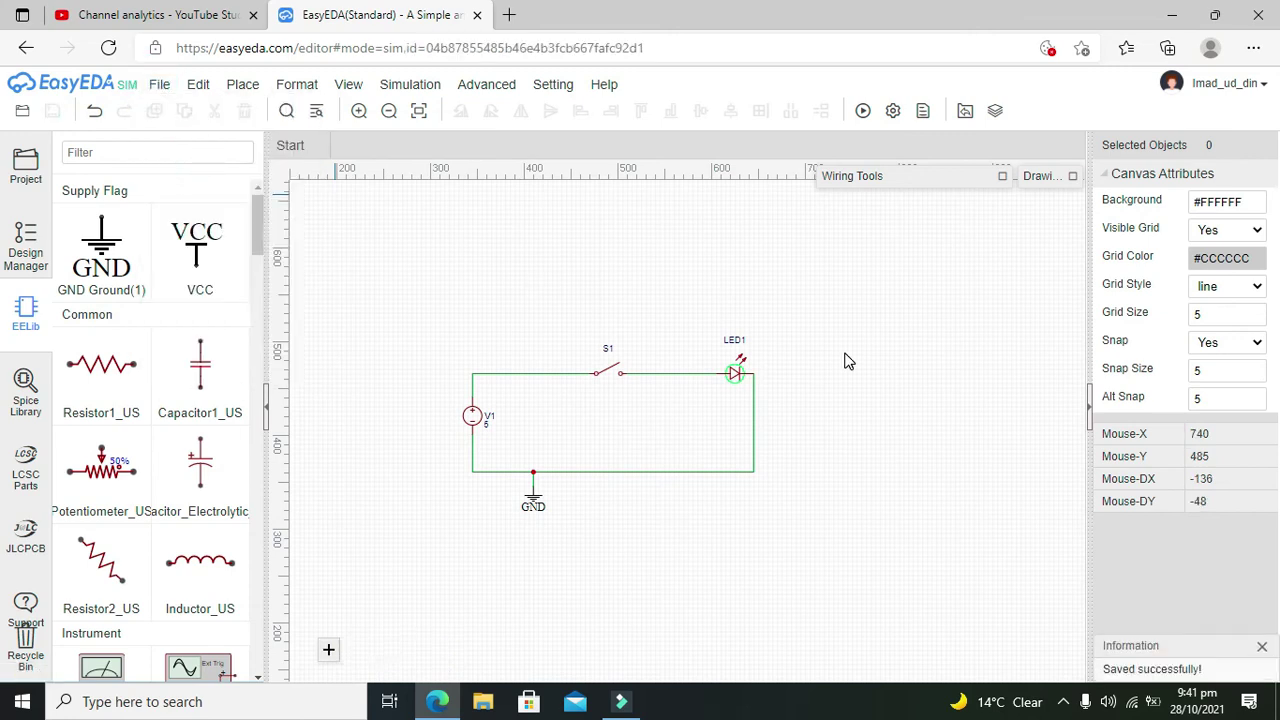
click(864, 110)
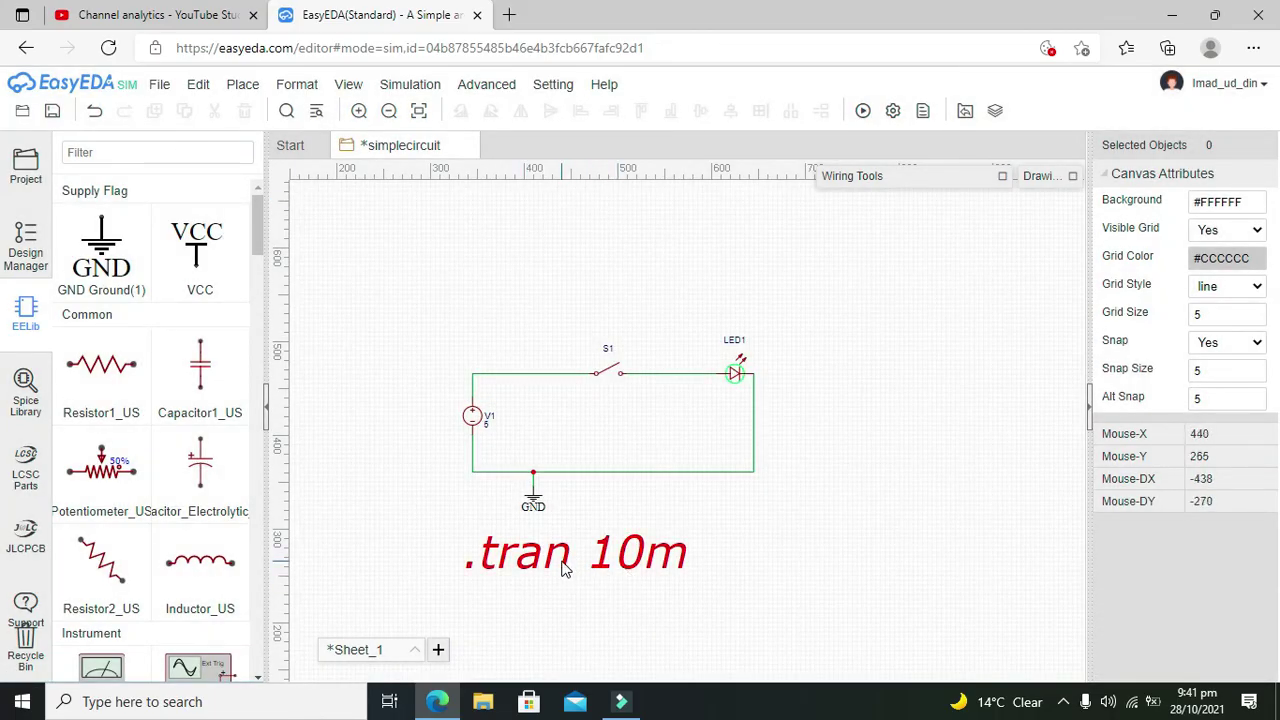
Edit the directive text, removing the m so it reads .tran 10.
click(561, 557)
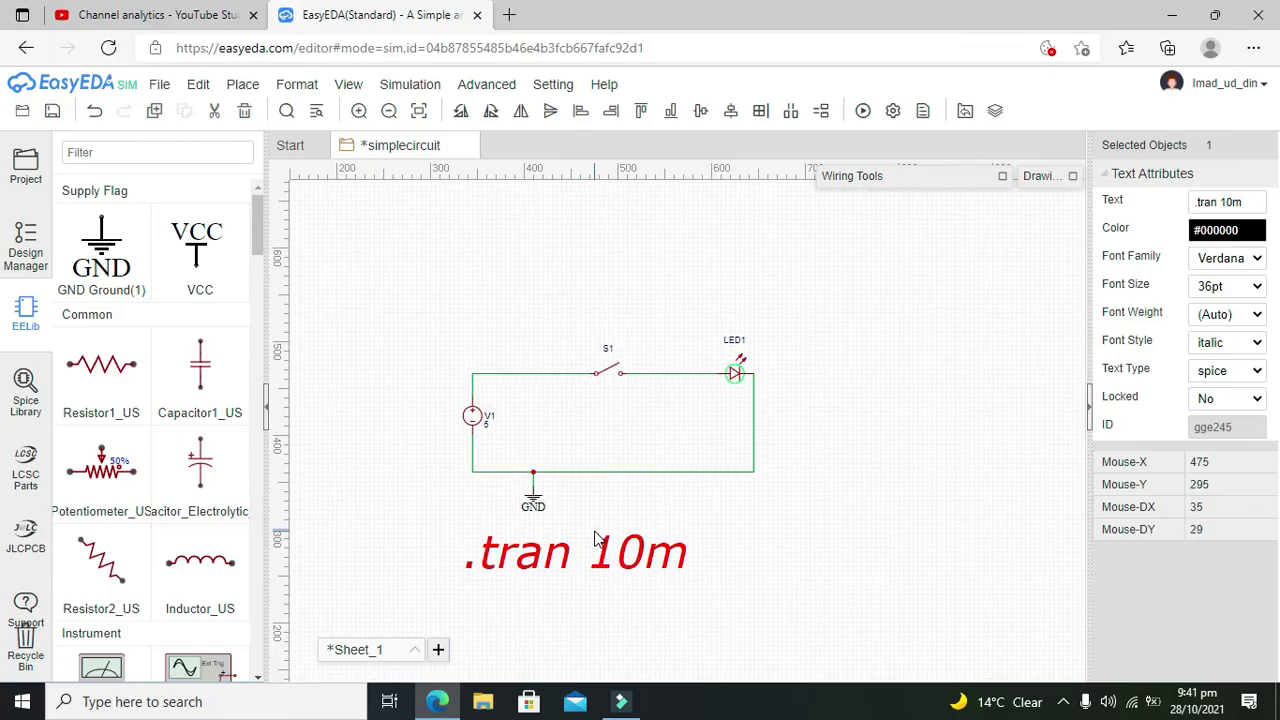
double_click(598, 552)
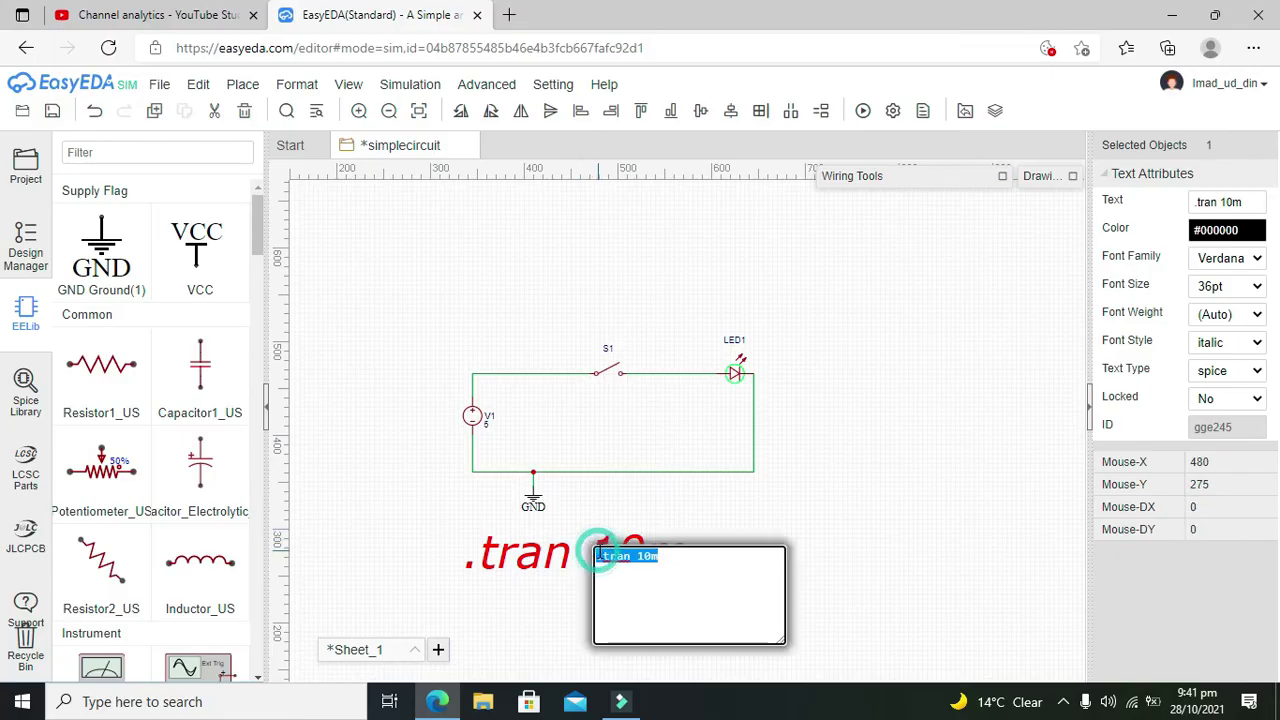
click(661, 560)
key(Return)
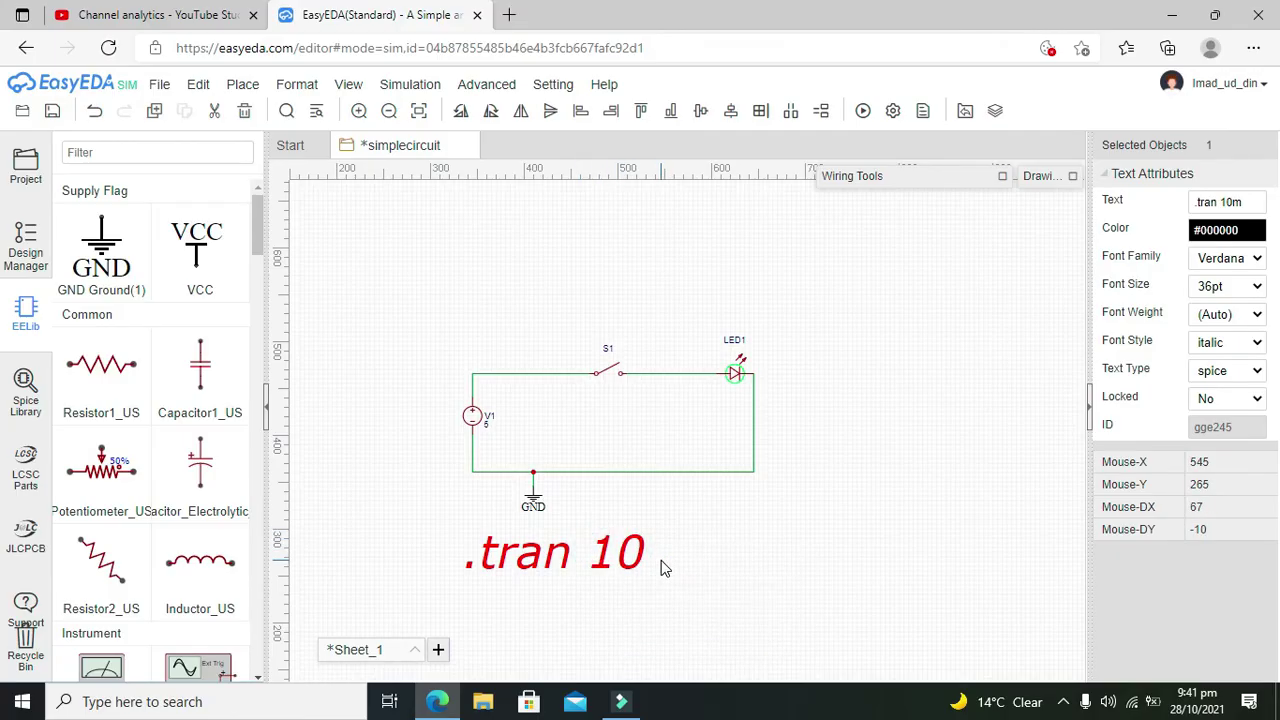
click(675, 518)
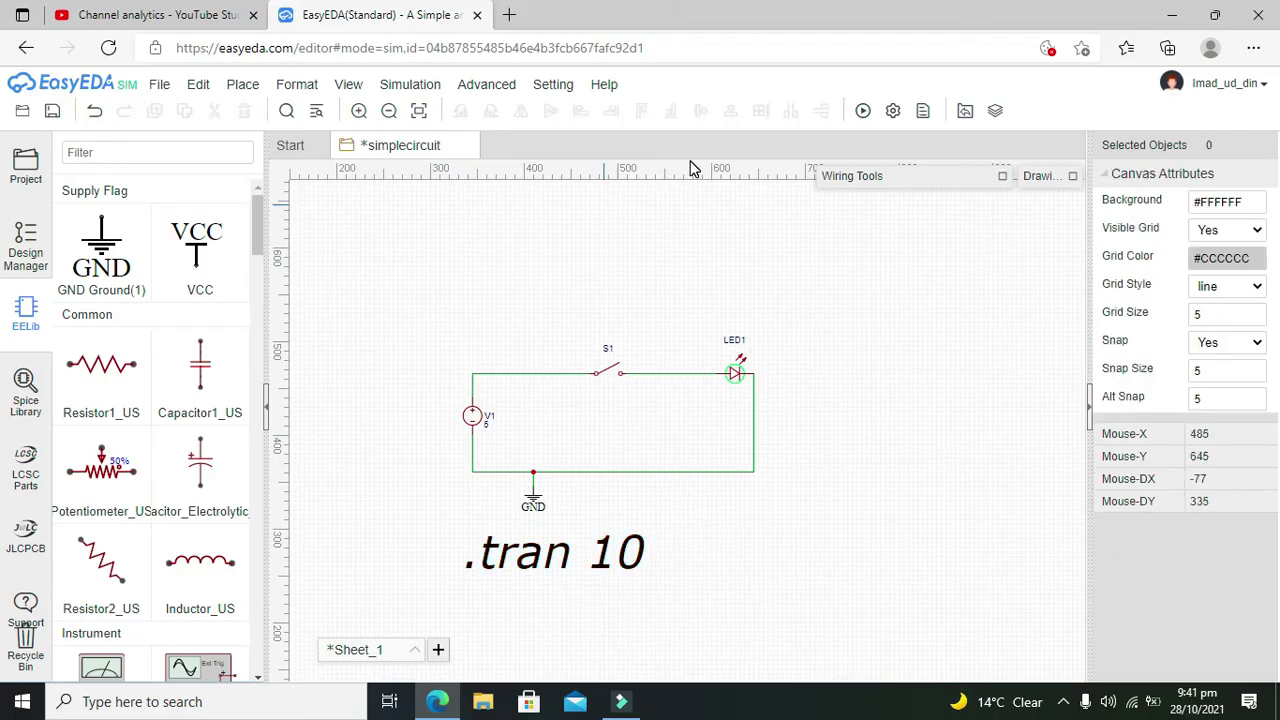
Set switch S1's State to Close, rerun the simulation, and shift the .tran 10 directive right.
click(862, 110)
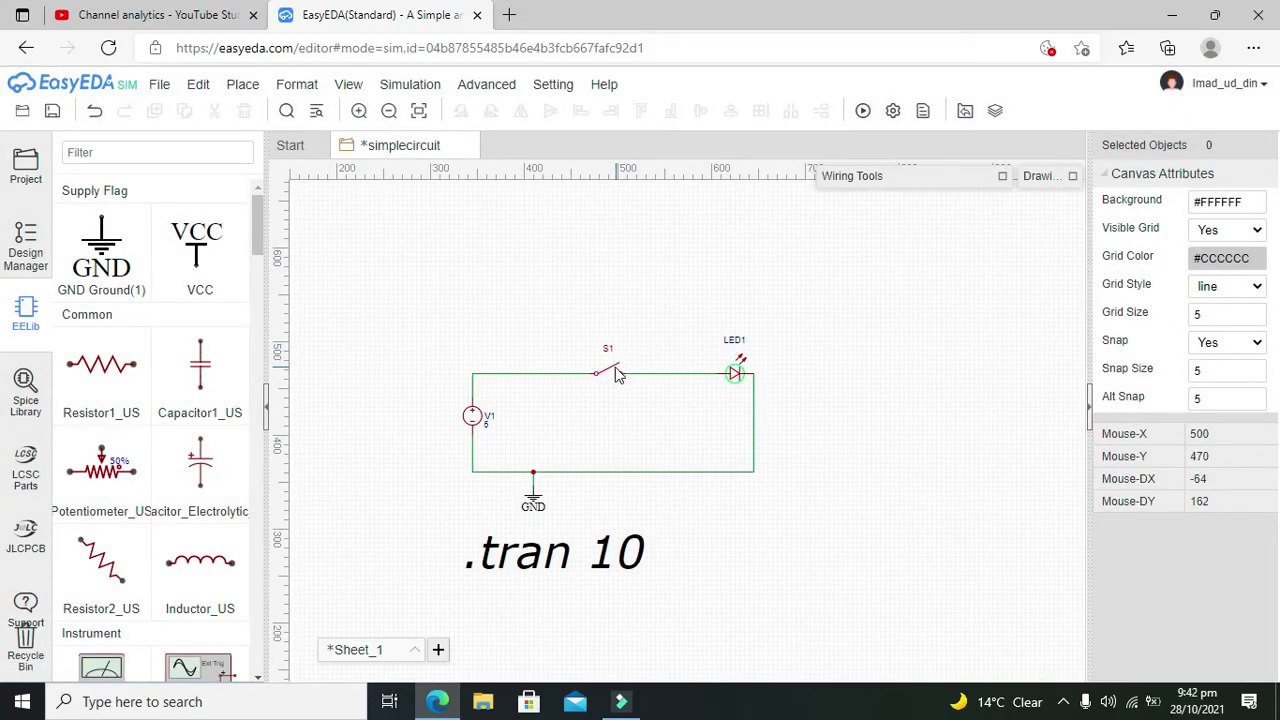
click(617, 375)
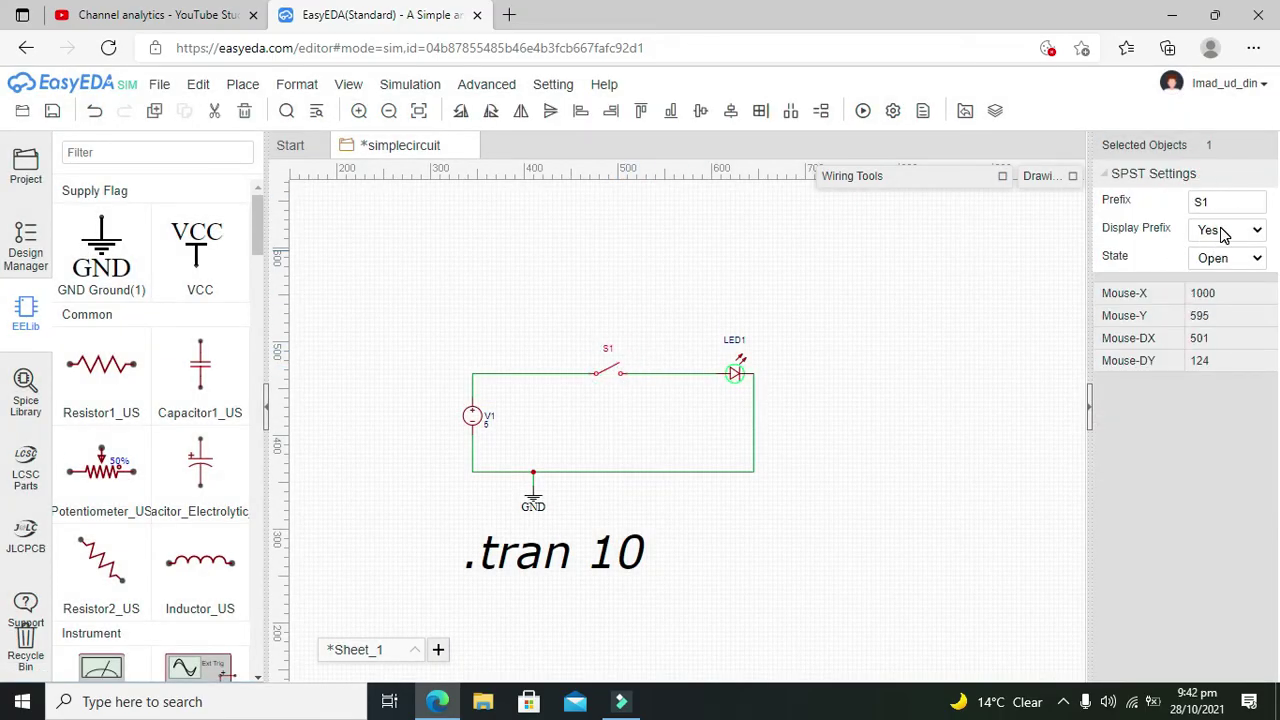
click(1222, 257)
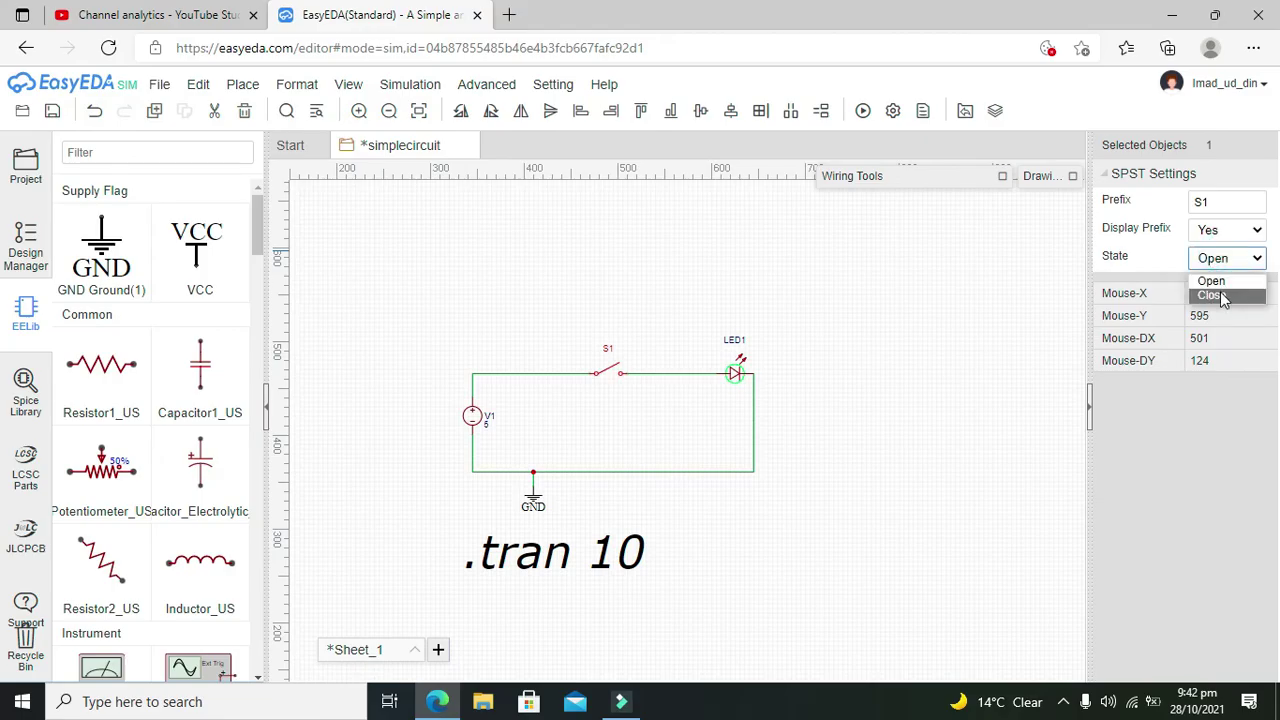
click(1215, 291)
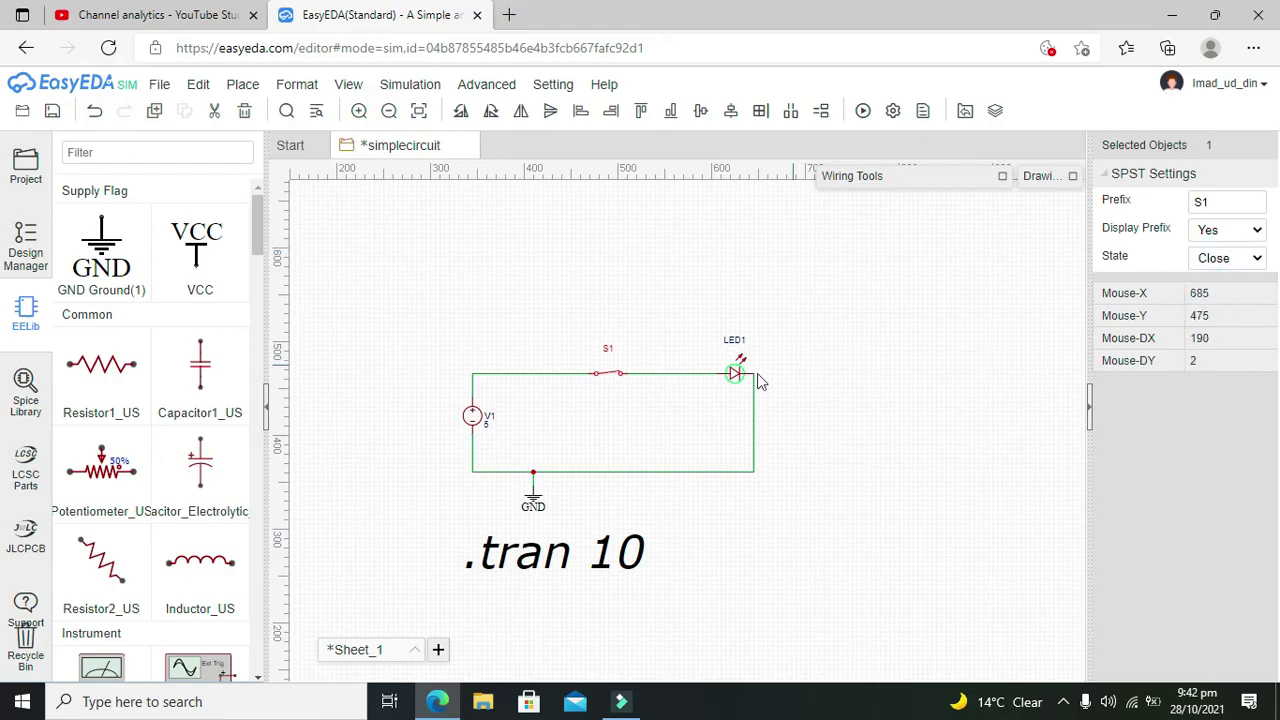
click(1225, 259)
click(1220, 282)
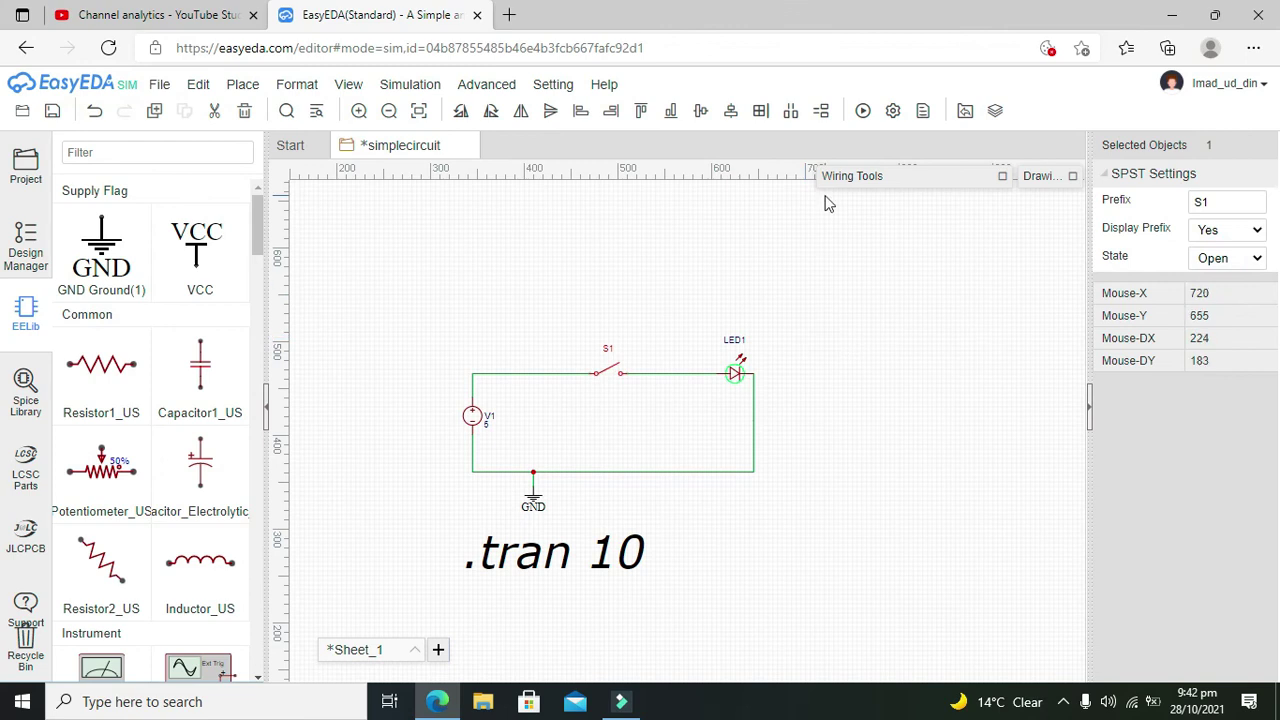
click(1233, 262)
click(1236, 290)
click(859, 117)
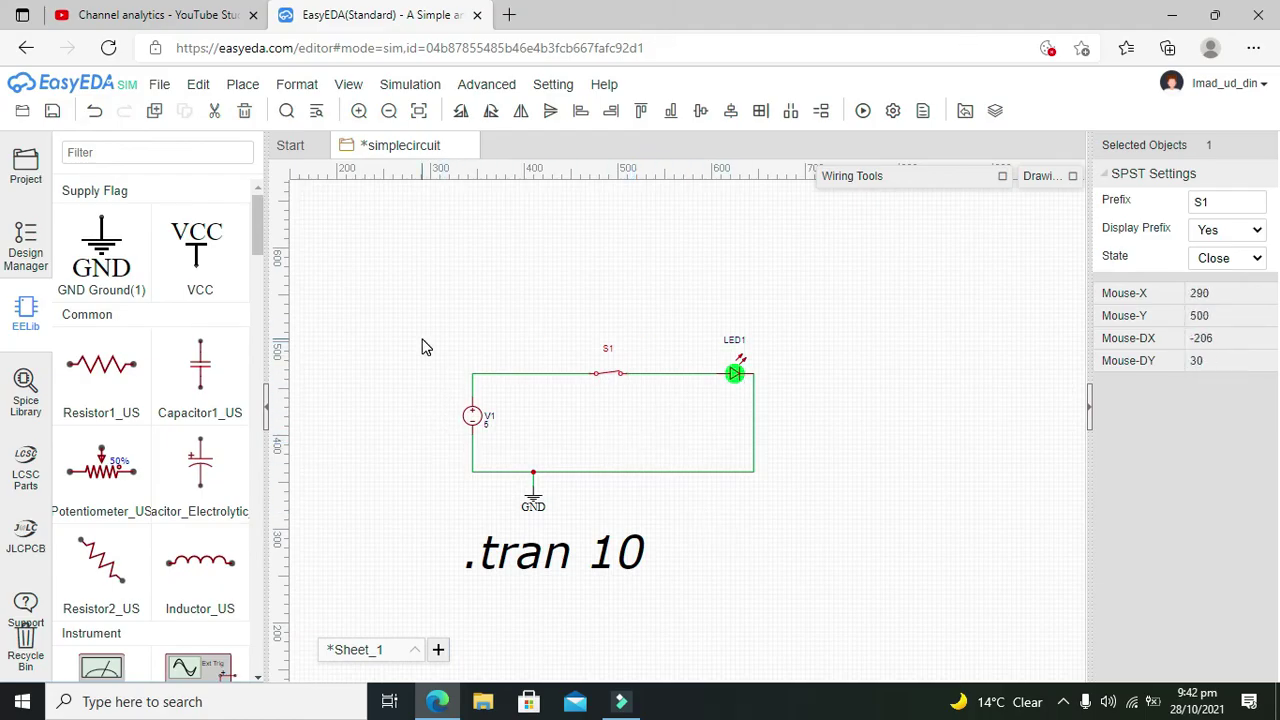
drag(505, 552, 597, 563)
Move the .tran 10 directive slightly right so it sits centred below the circuit.
click(643, 496)
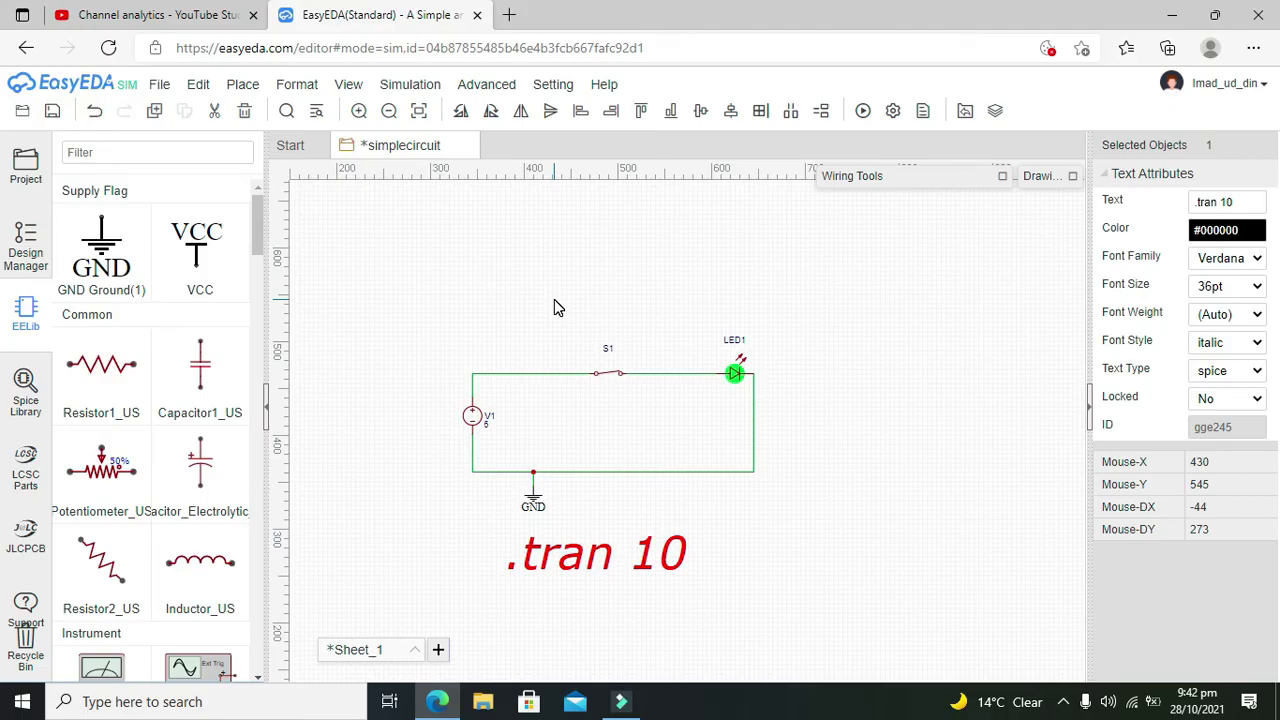
Show the hidden system tray icons.
click(1062, 704)
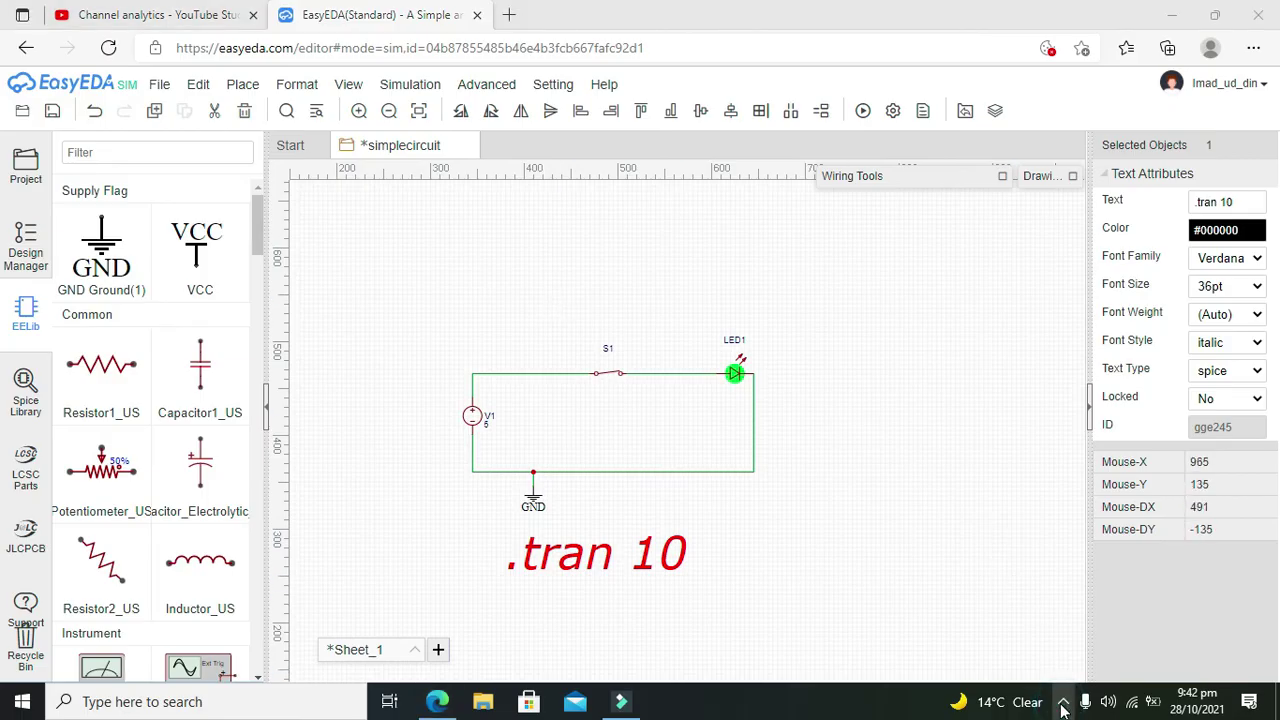